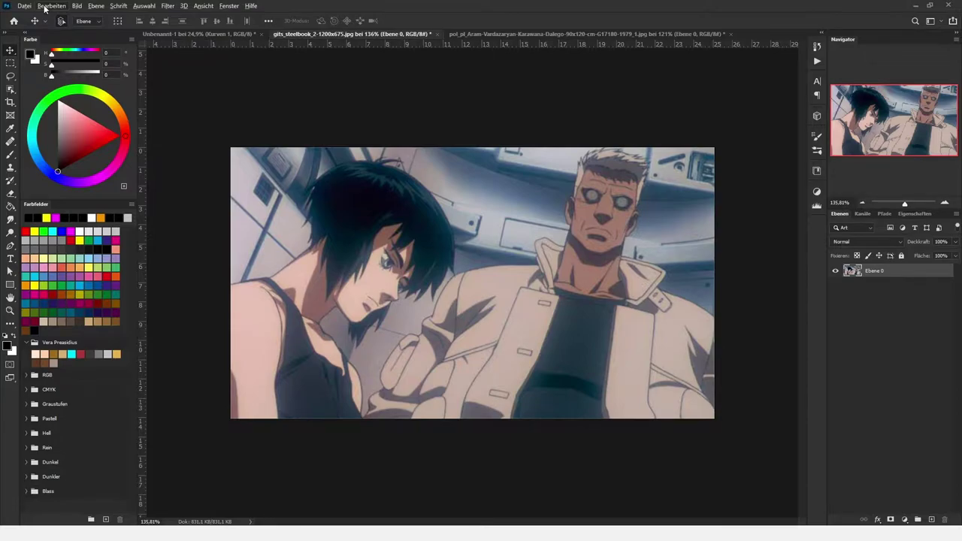
- Start the Indexed Color conversion and compare local palettes, choosing Lokal (Adaptiv) at 16 colours
left_click(77, 6)
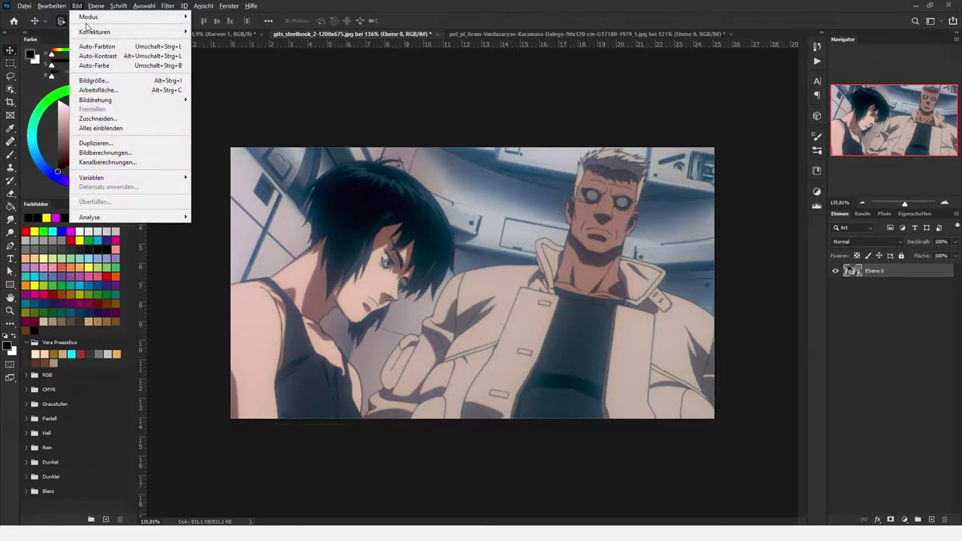
mouse_move(128, 16)
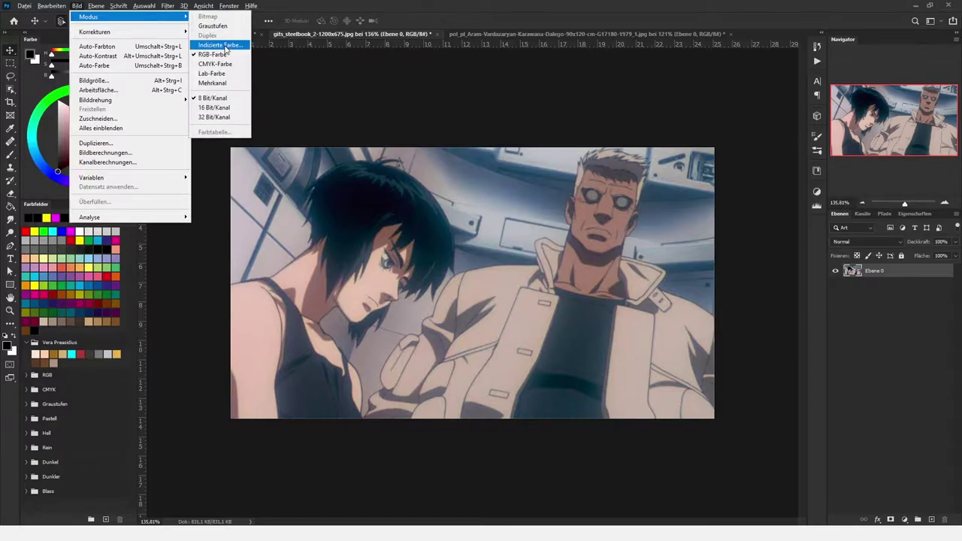
left_click(223, 45)
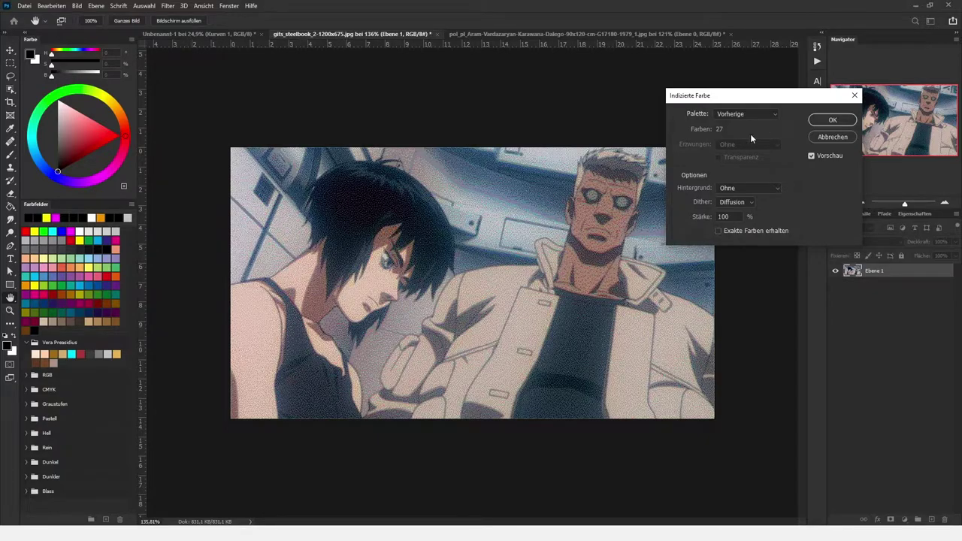
left_click(774, 118)
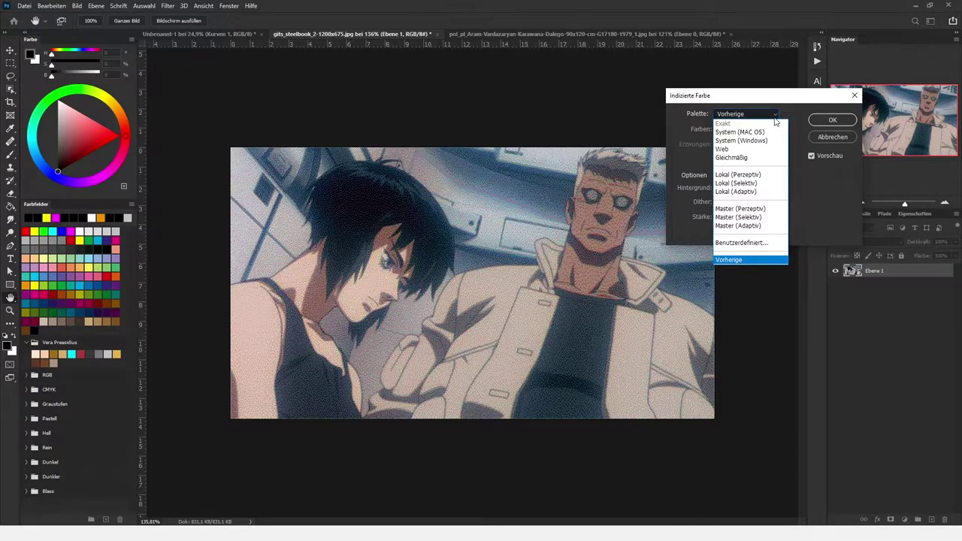
left_click(765, 175)
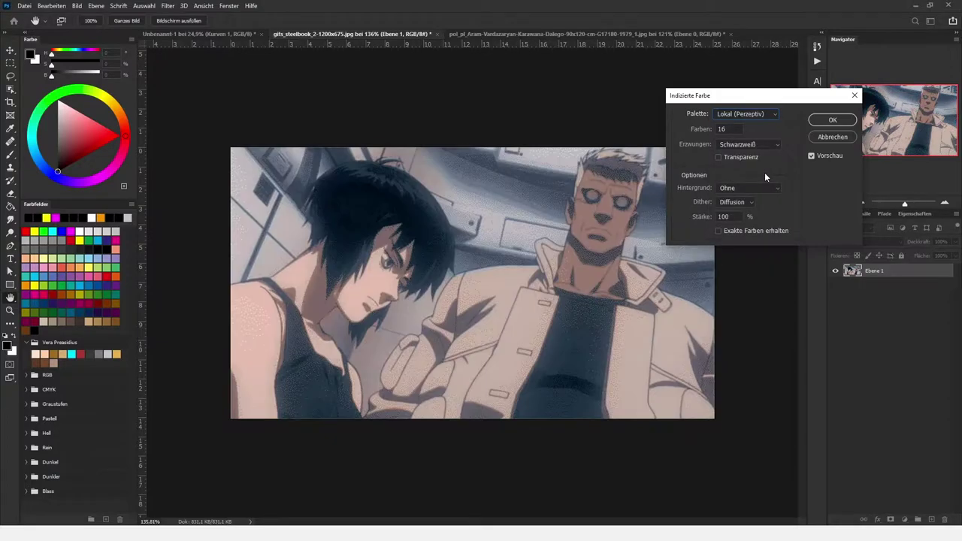
left_click(770, 117)
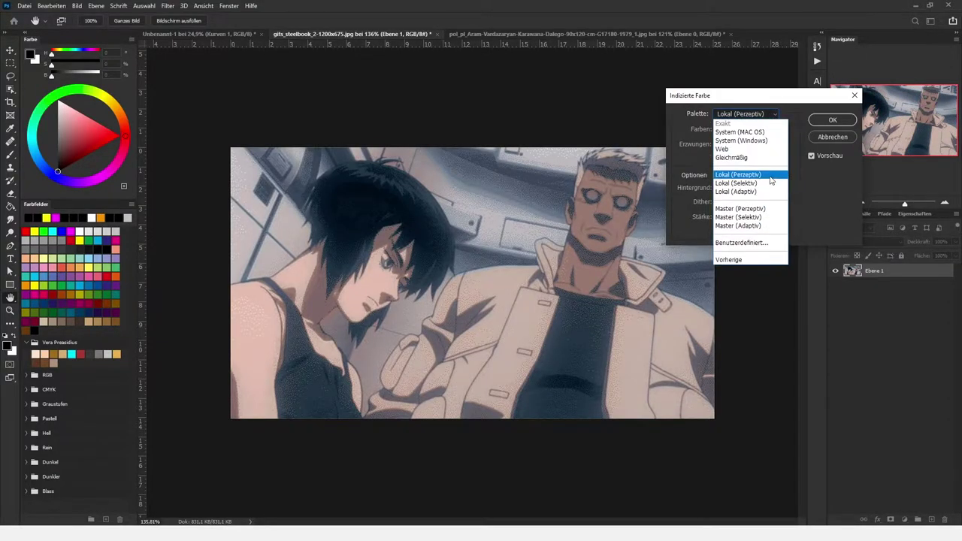
left_click(766, 183)
left_click(768, 118)
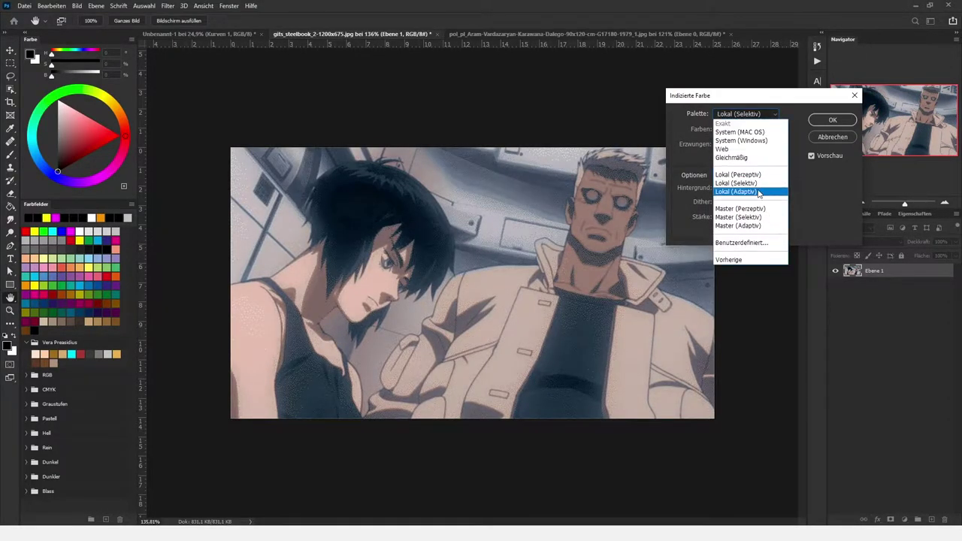
left_click(757, 188)
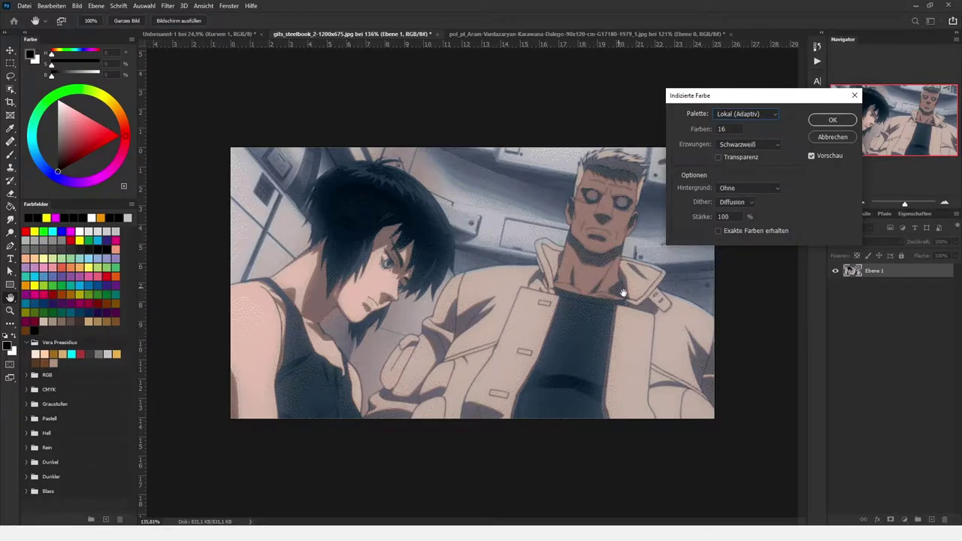
key("alt")
key("alt")
- Zoom the preview to 300% and inspect the faces with the palette reduced to 8 colours
scroll(582, 260, "up", 3)
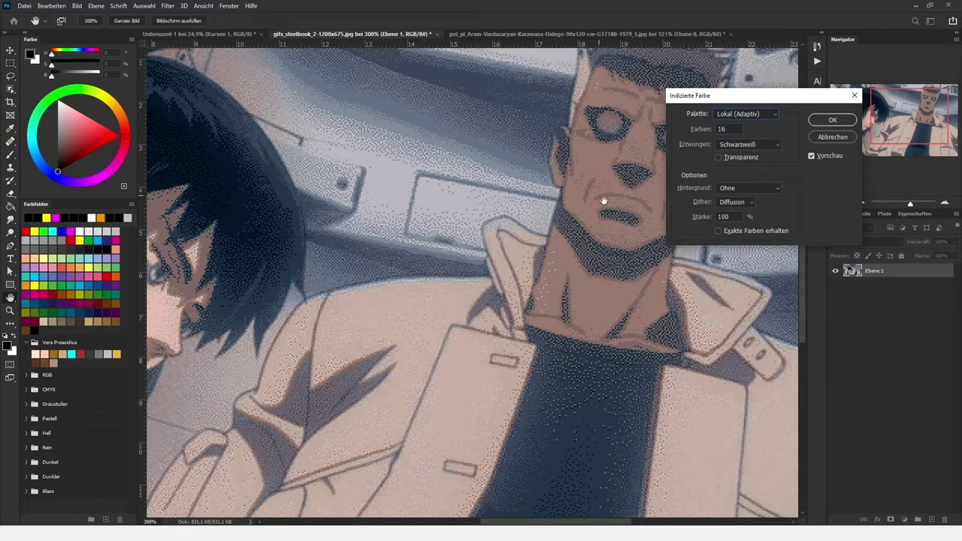
mouse_move(373, 300)
left_mouse_down()
mouse_move(612, 279)
mouse_move(601, 318)
left_mouse_up()
left_click_drag(528, 200, 521, 264)
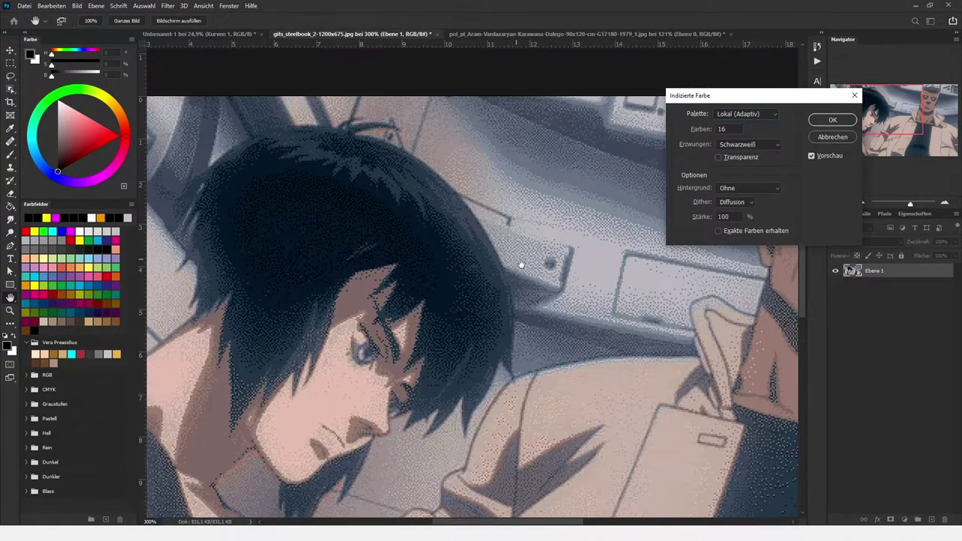
mouse_move(621, 286)
left_mouse_down()
mouse_move(453, 228)
mouse_move(662, 251)
mouse_move(727, 143)
left_mouse_up()
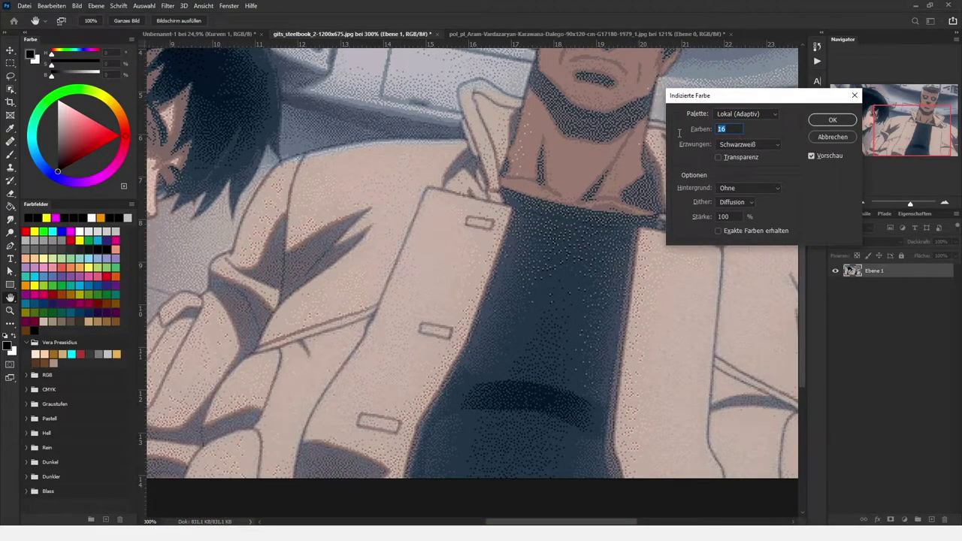
type("8")
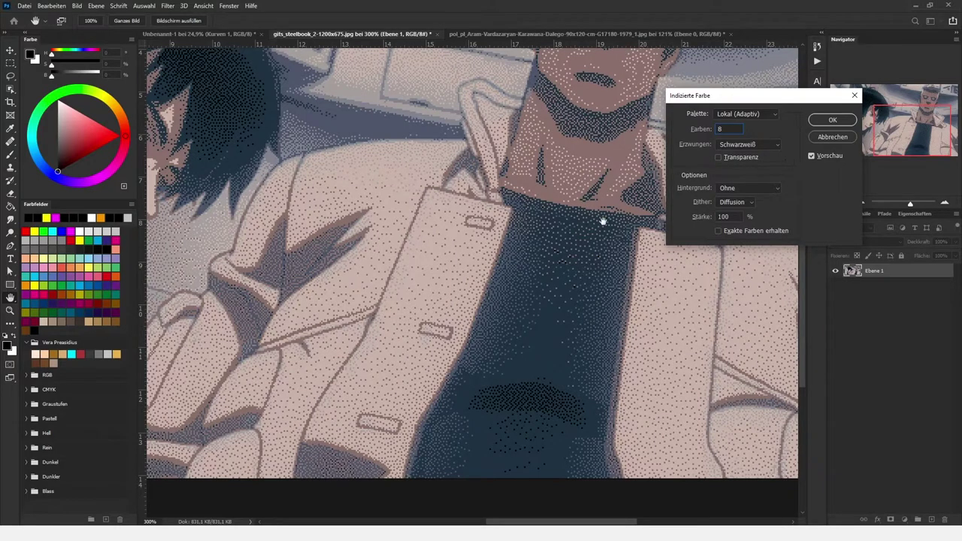
left_click_drag(549, 185, 483, 350)
mouse_move(501, 260)
left_mouse_down()
mouse_move(618, 197)
mouse_move(449, 238)
left_mouse_up()
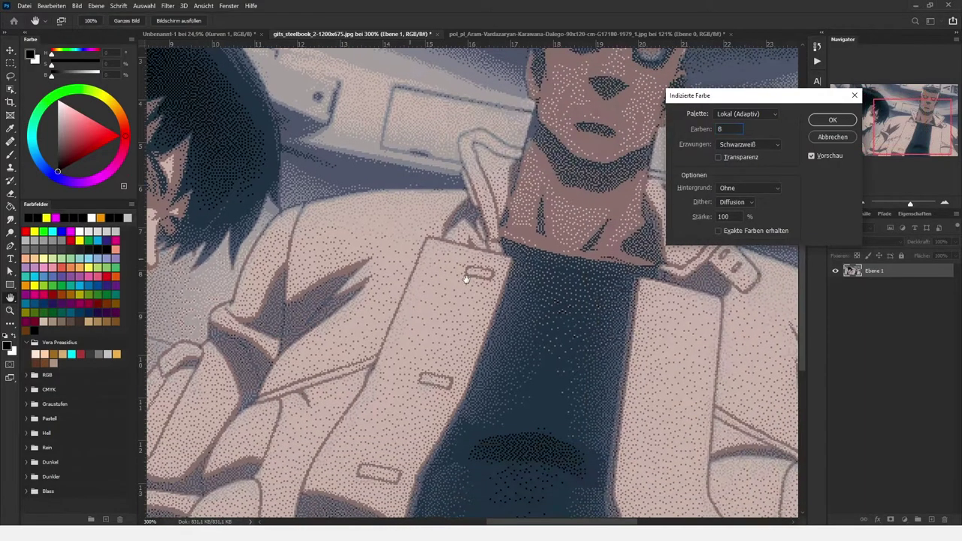
left_click_drag(637, 297, 423, 222)
mouse_move(580, 185)
left_mouse_down()
mouse_move(476, 251)
mouse_move(604, 144)
left_mouse_up()
mouse_move(429, 215)
left_mouse_down()
mouse_move(542, 278)
mouse_move(423, 250)
left_mouse_up()
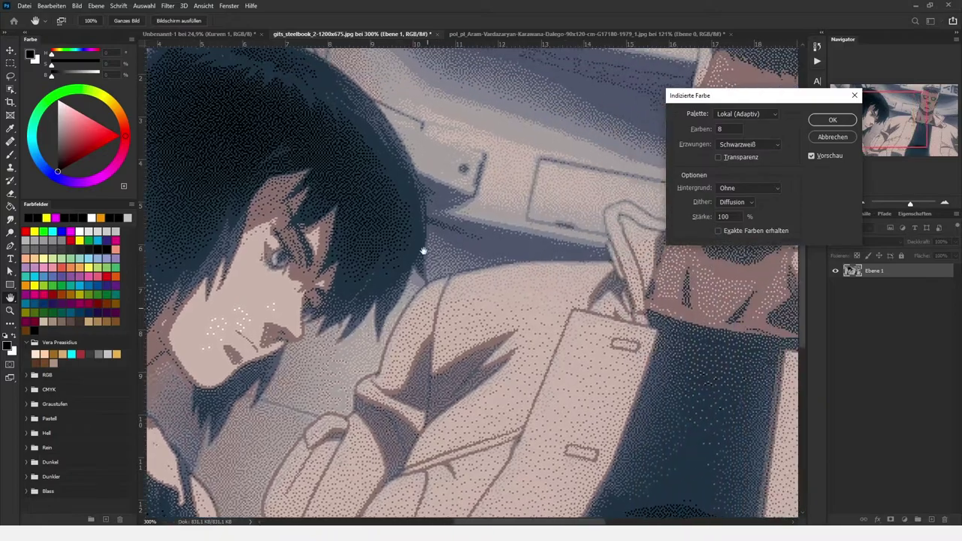
left_click_drag(646, 255, 382, 273)
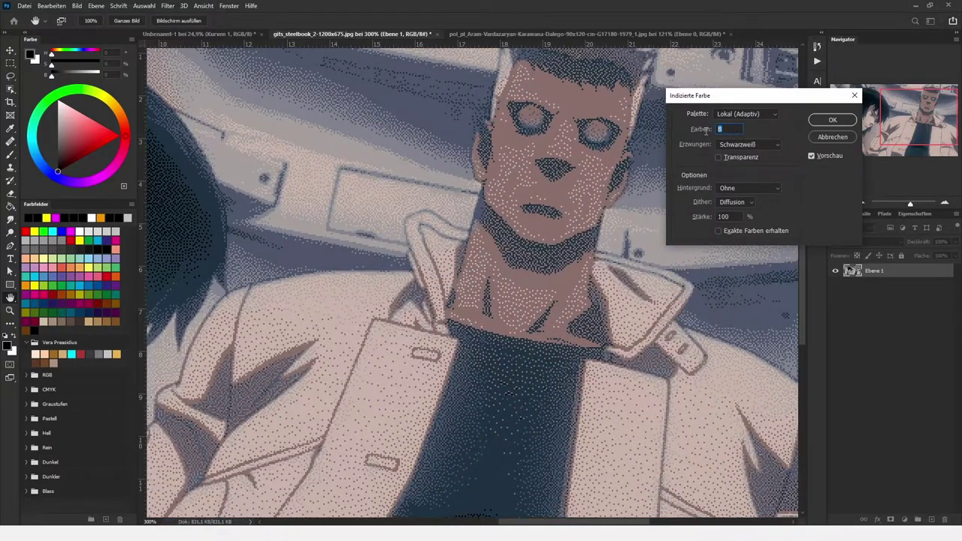
- Raise the palette to 32 colours and check both faces in the preview
type("32")
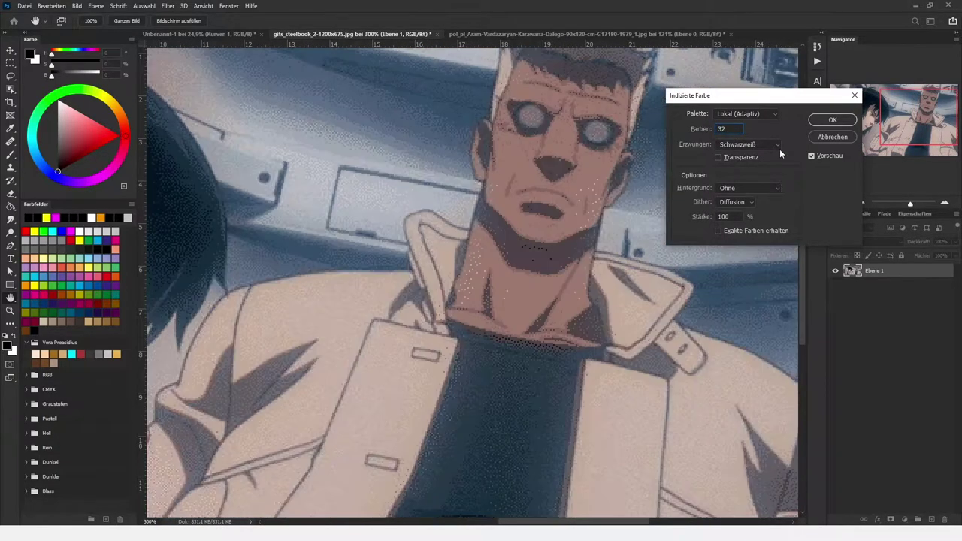
left_click_drag(361, 395, 619, 182)
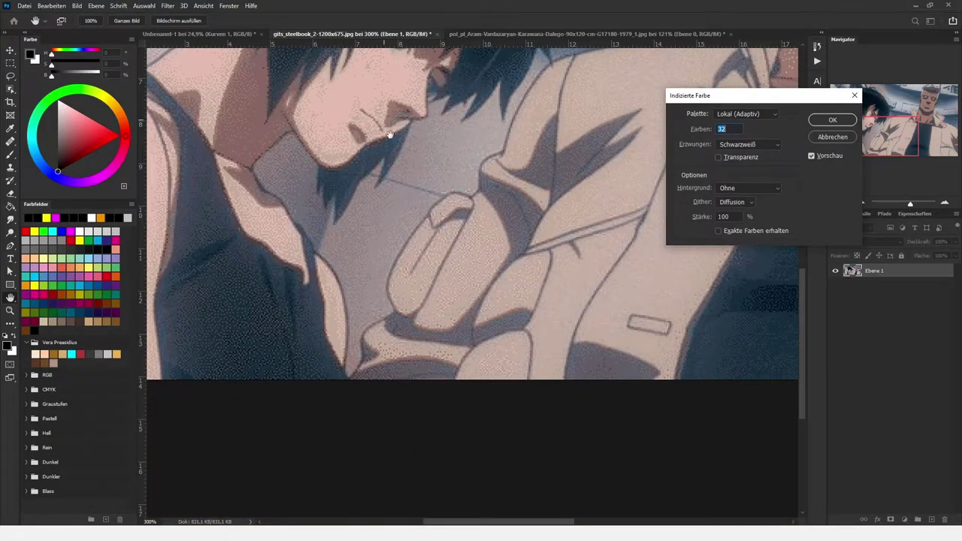
left_click_drag(390, 134, 484, 375)
mouse_move(547, 361)
left_mouse_down()
mouse_move(715, 365)
mouse_move(477, 292)
mouse_move(490, 340)
left_mouse_up()
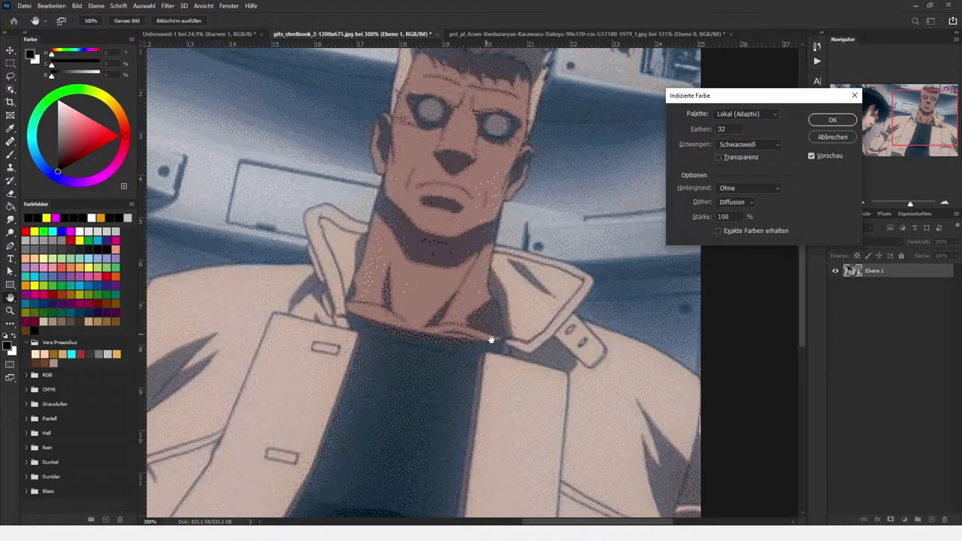
- Lower the Diffusion dither strength to 50% and inspect the coat's dithering
left_click(750, 204)
left_click(752, 223)
left_click(702, 215)
type("50")
mouse_move(558, 188)
left_mouse_down()
mouse_move(532, 267)
mouse_move(551, 265)
mouse_move(581, 205)
left_mouse_up()
left_click_drag(609, 365, 678, 253)
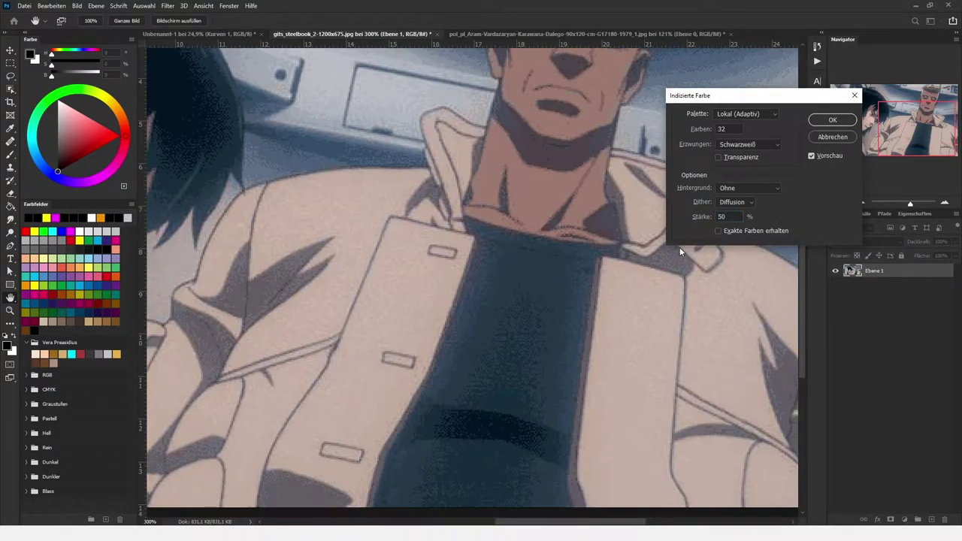
- Apply the 32-colour indexed conversion and bring up the image's Farbtabelle
left_click(834, 122)
key("ctrl+0")
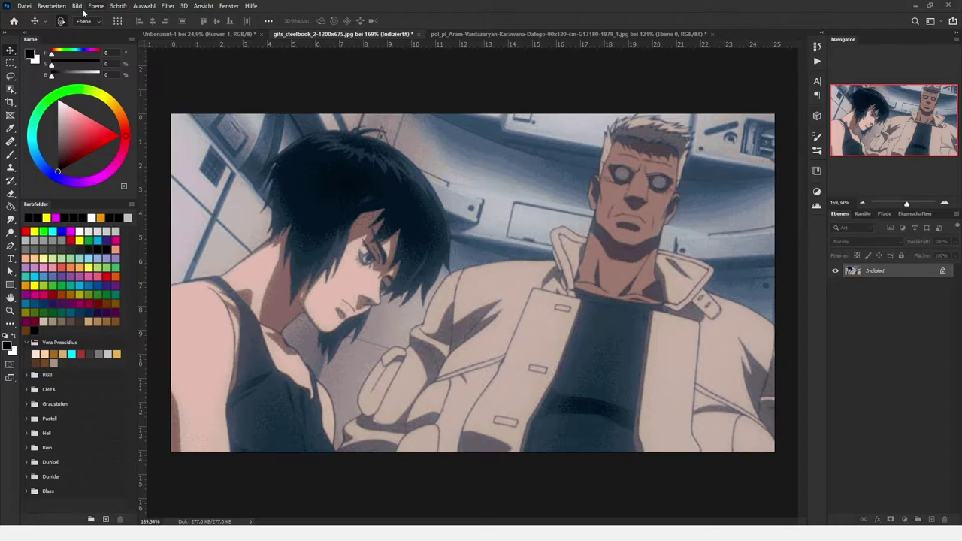
left_click(84, 12)
left_click(78, 6)
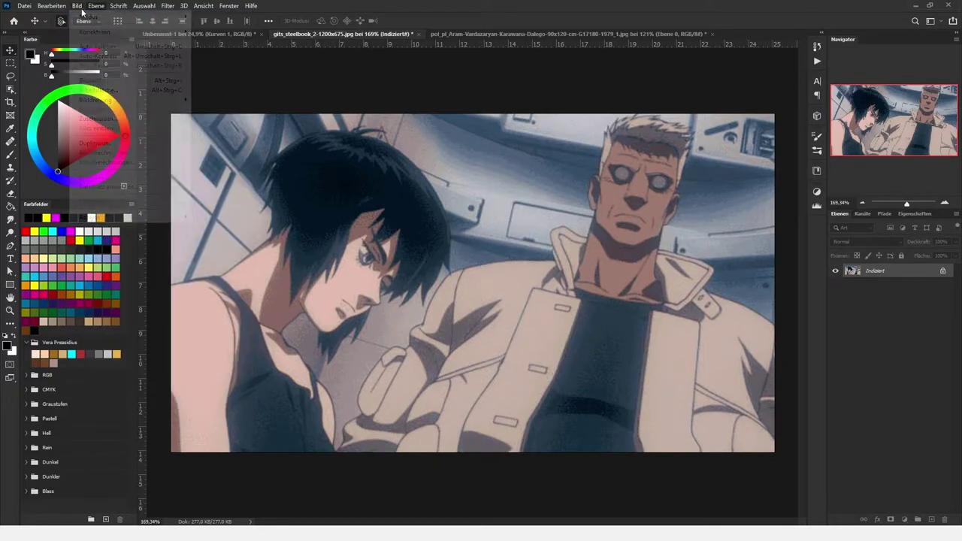
left_click(143, 6)
left_click(70, 6)
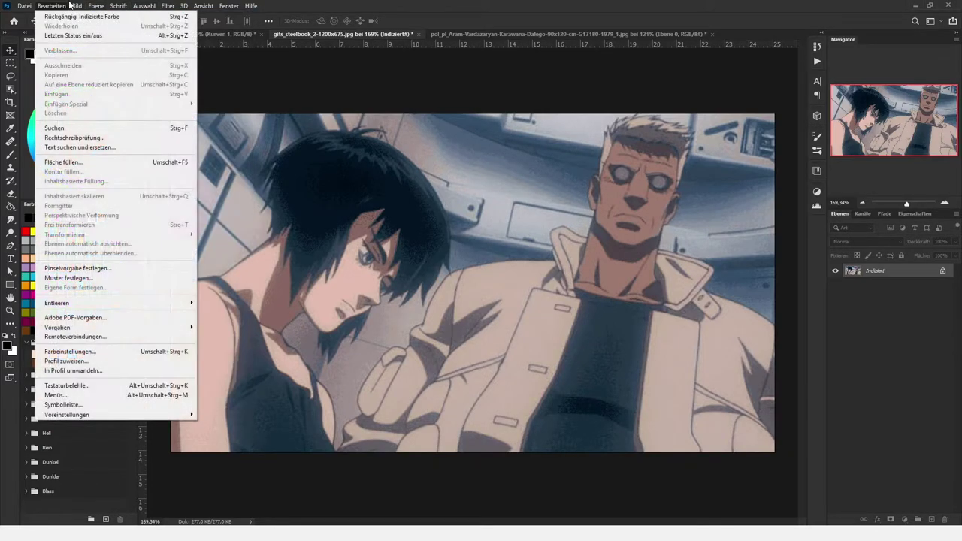
mouse_move(113, 16)
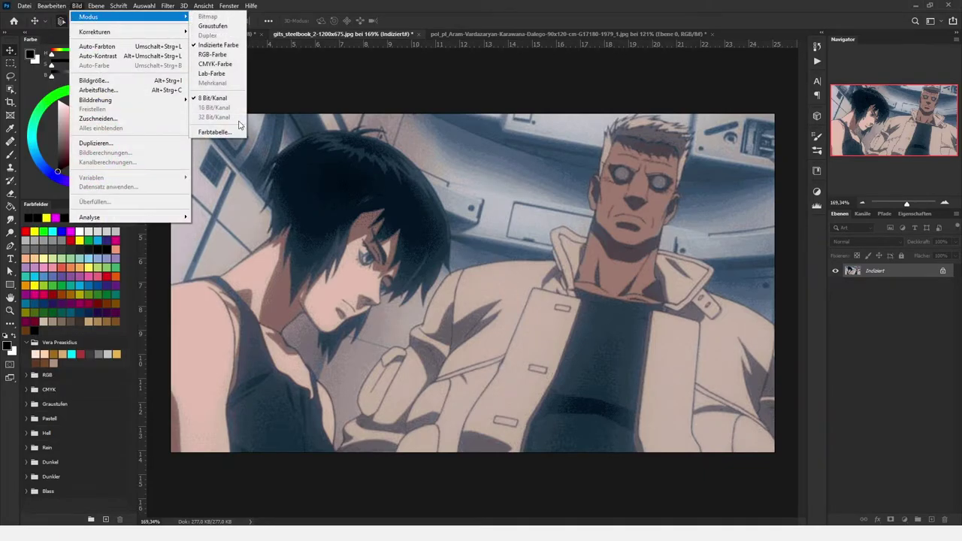
left_click(229, 131)
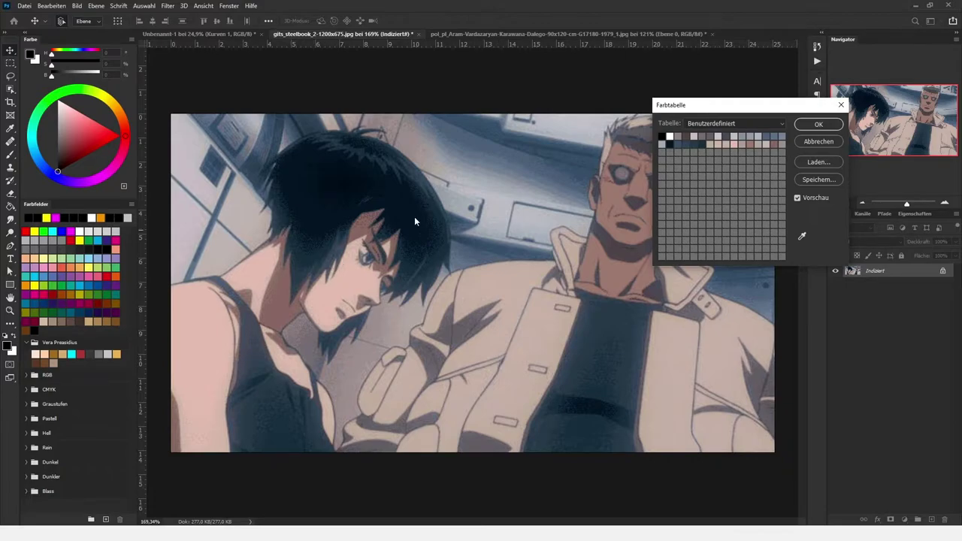
- Save the 32-colour table from Farbtabelle as gits.ACT in the Typo folder
left_click(826, 180)
type("git")
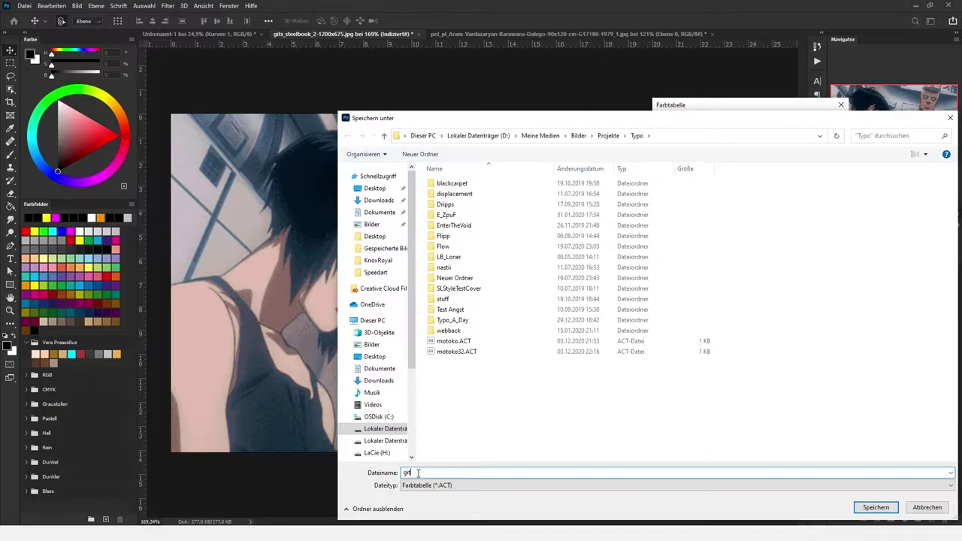
type("s")
left_click(876, 511)
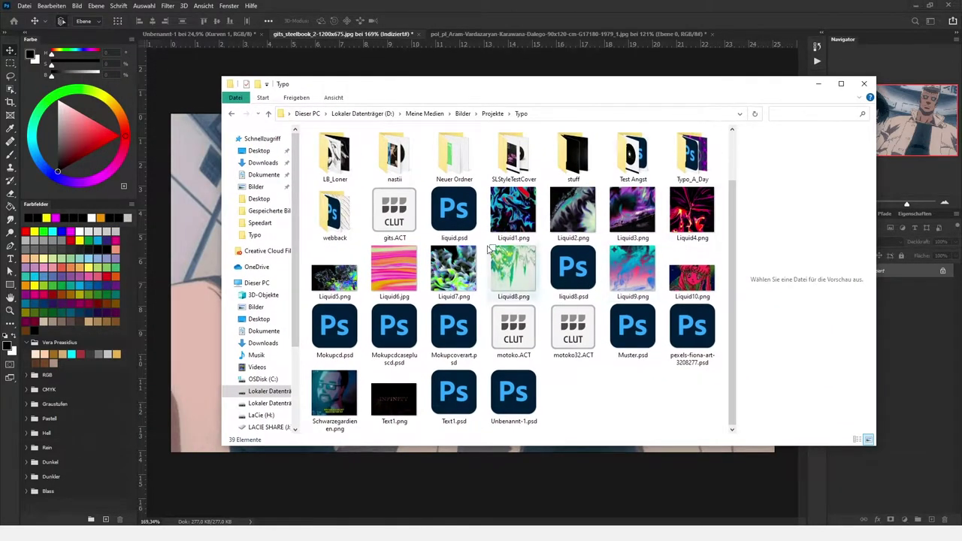
- Select gits.ACT in the Typo folder to confirm the palette file was saved
left_click(394, 218)
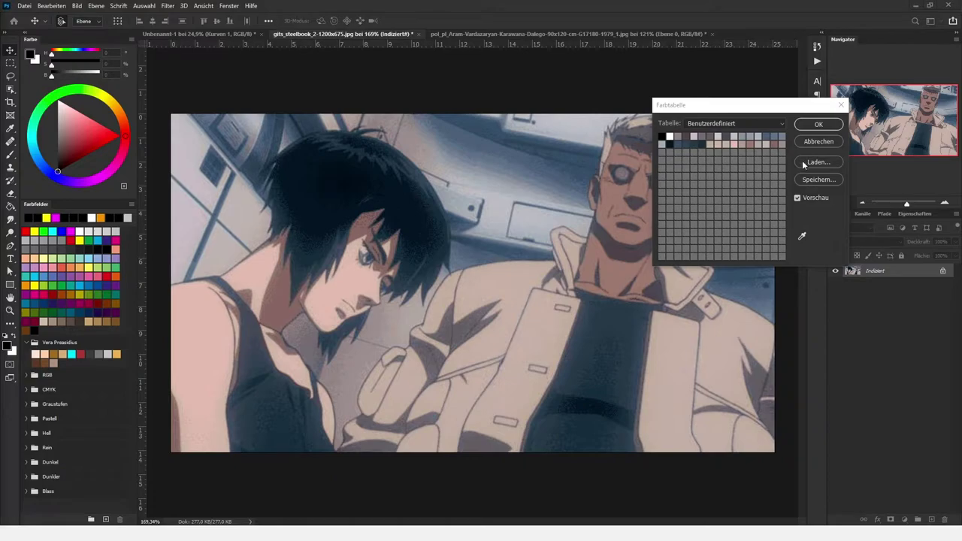
- Close the Color Table with OK and switch to the Unbenannt-1 neon portrait
left_click(818, 124)
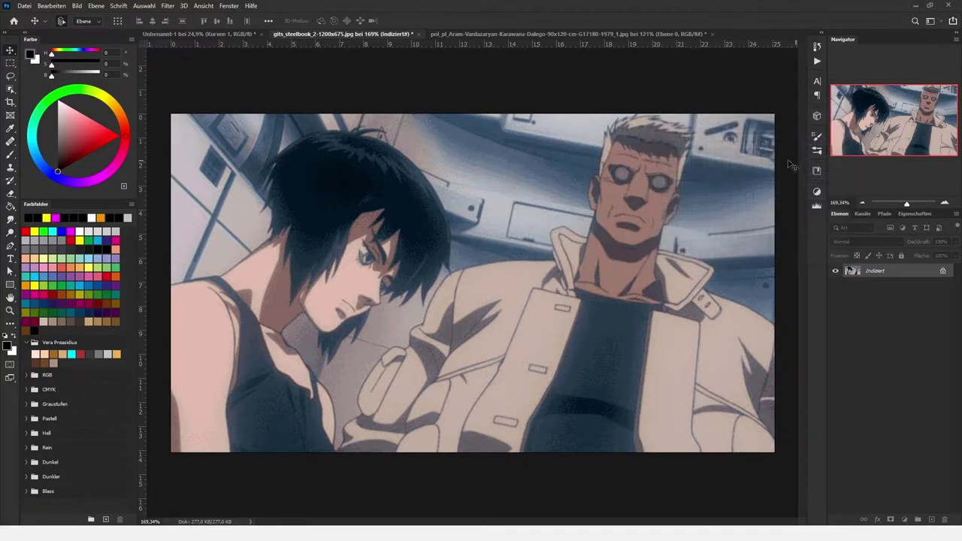
left_click(225, 34)
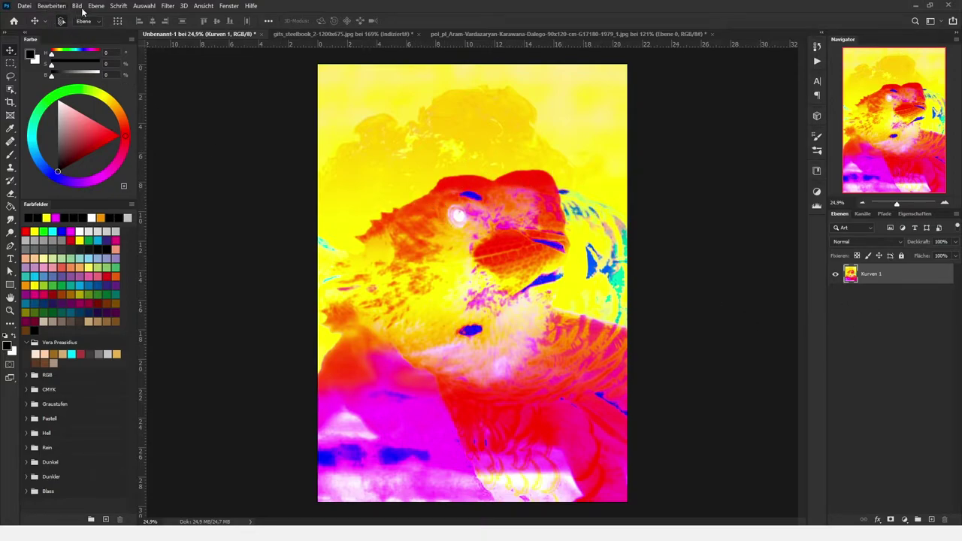
- Preview the portrait as Indexed Color with a Benutzerdefiniert palette loaded from gits.ACT
left_click(77, 6)
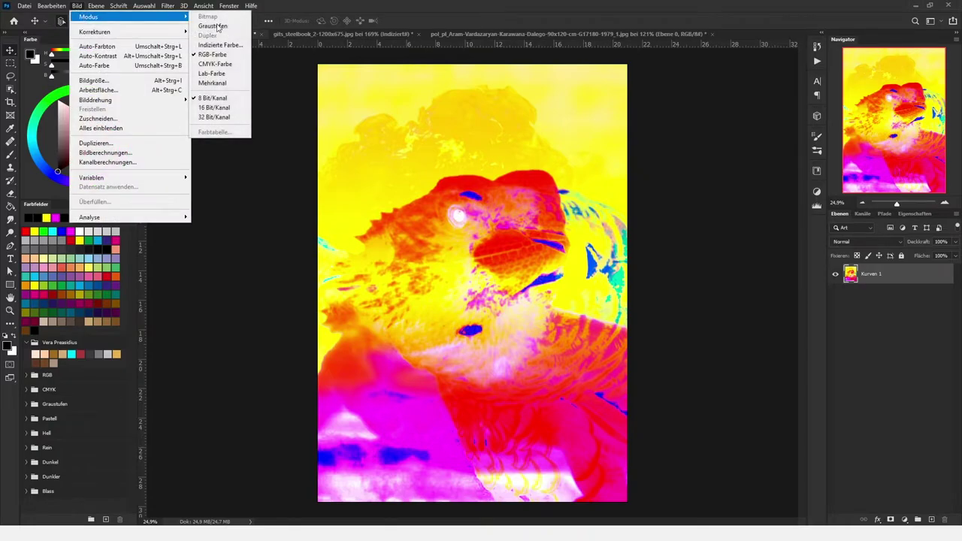
left_click(225, 46)
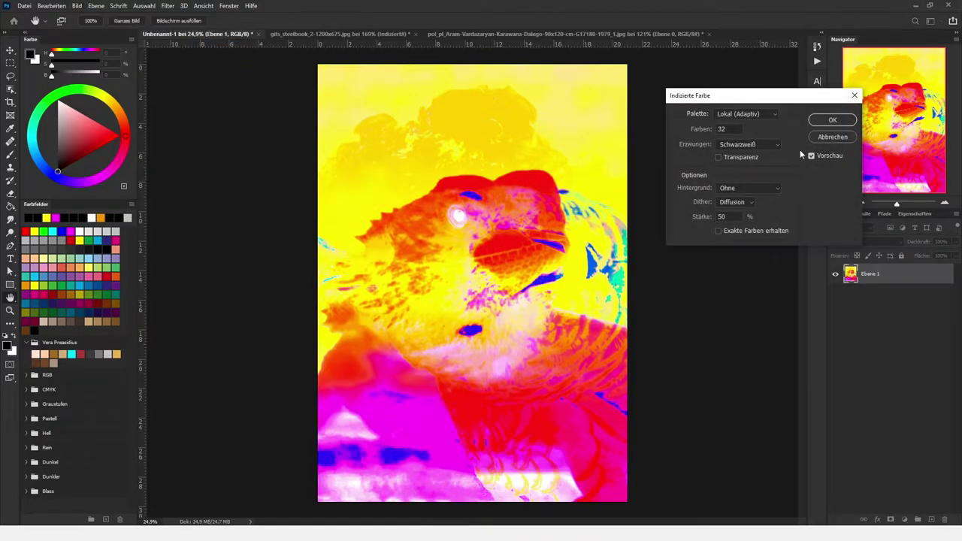
left_click(773, 114)
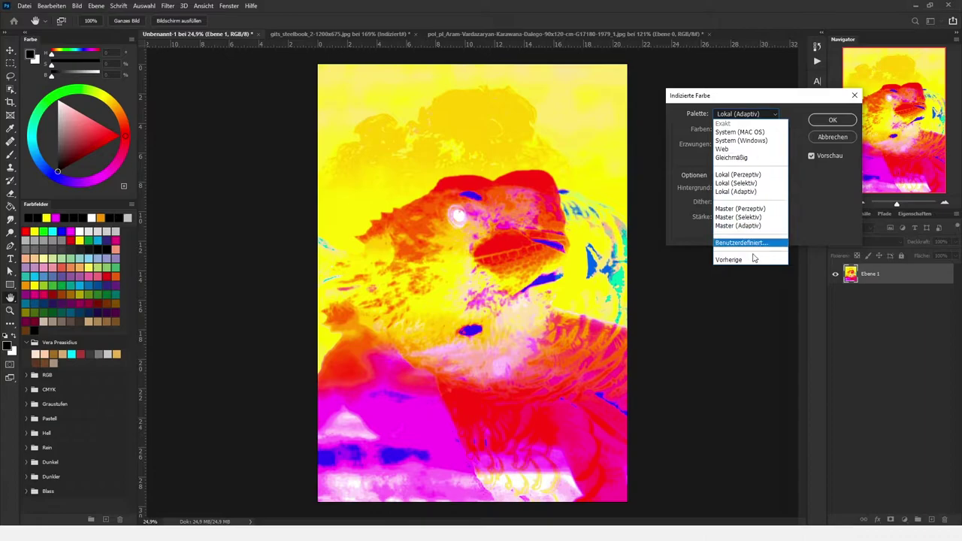
left_click(756, 242)
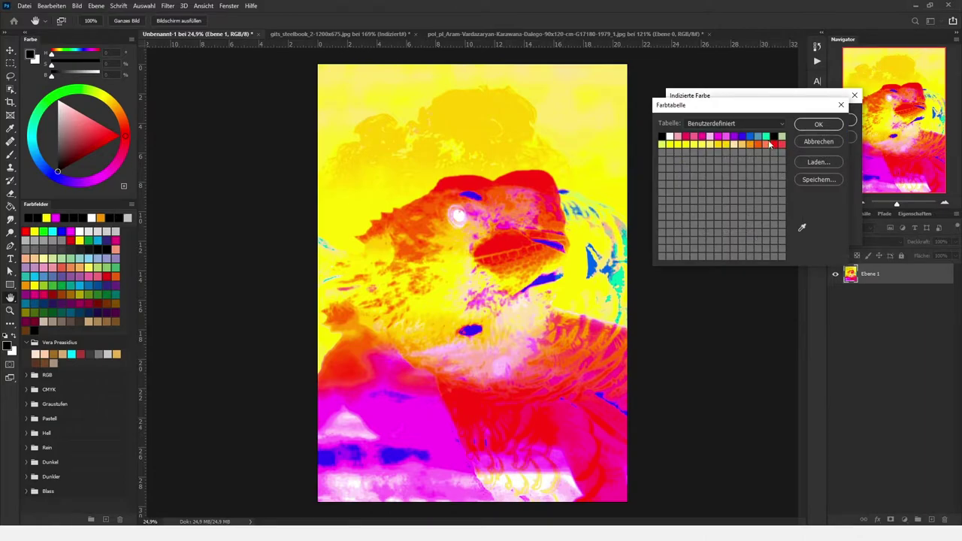
left_click(817, 161)
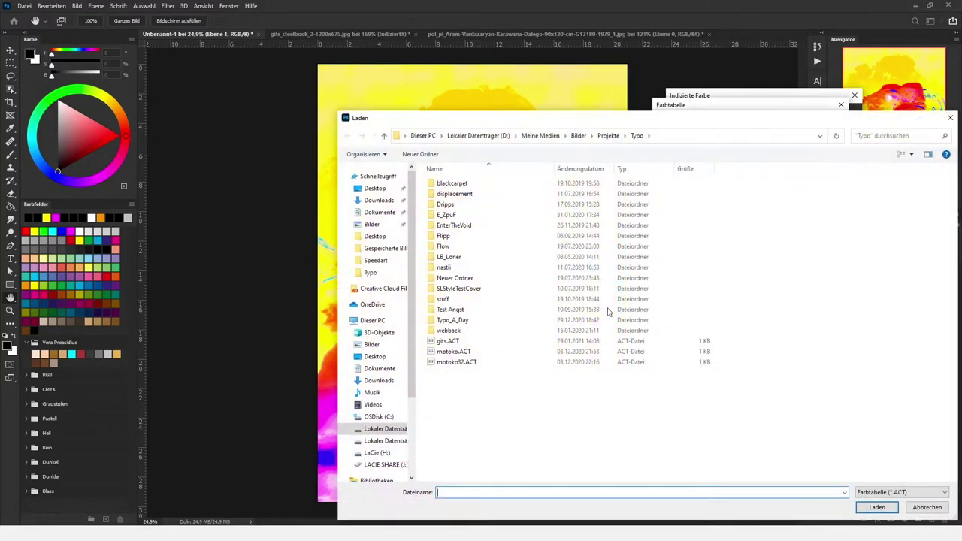
left_click(478, 345)
left_click(875, 508)
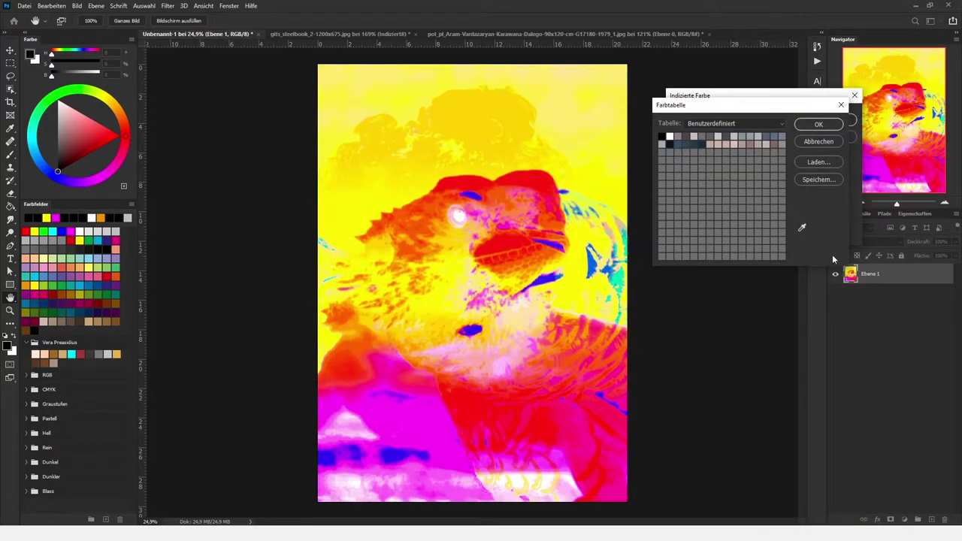
left_click(819, 125)
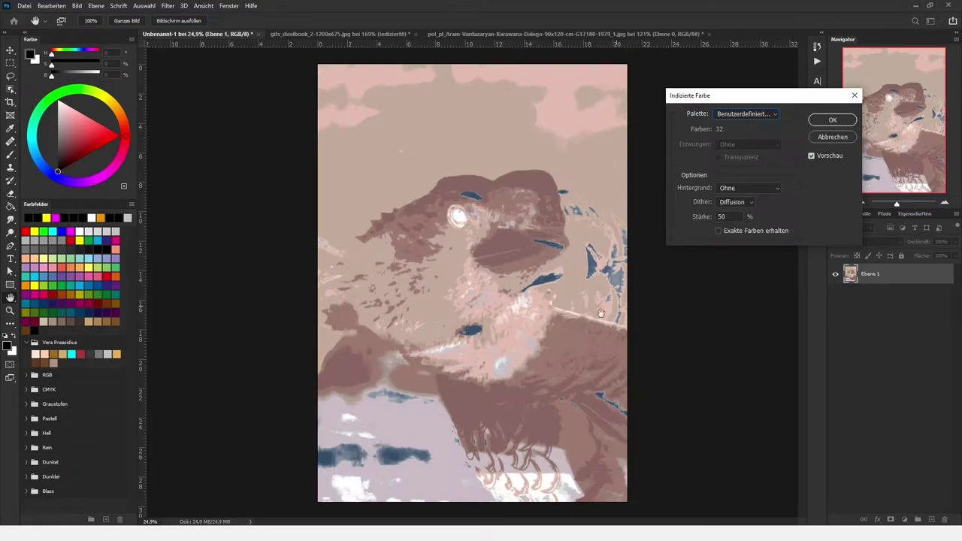
- Zoom in and out on the gits-palette preview, then cancel the Indexed Color conversion
key("alt")
scroll(534, 229, "up", 1)
scroll(538, 202, "up", 1)
scroll(530, 218, "up", 1)
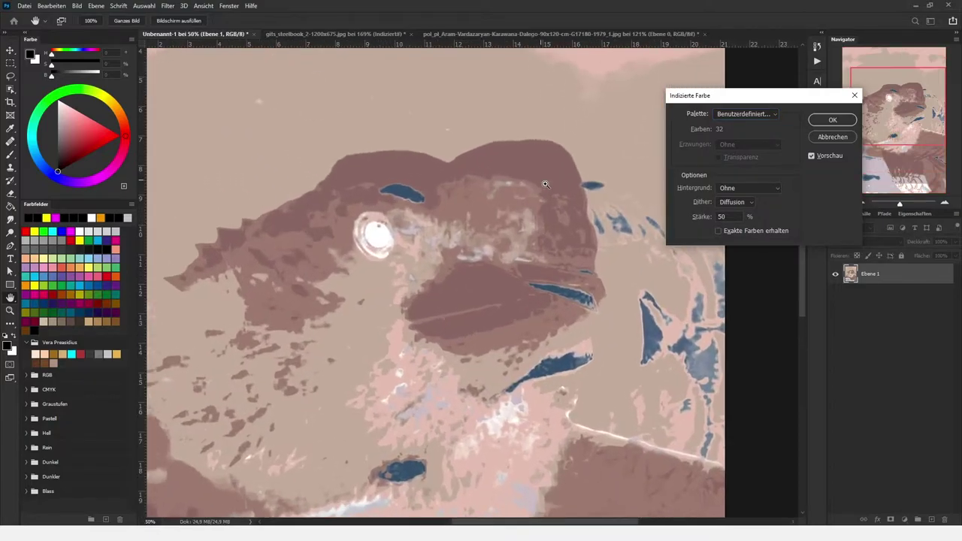
scroll(519, 241, "up", 1)
scroll(505, 264, "up", 1)
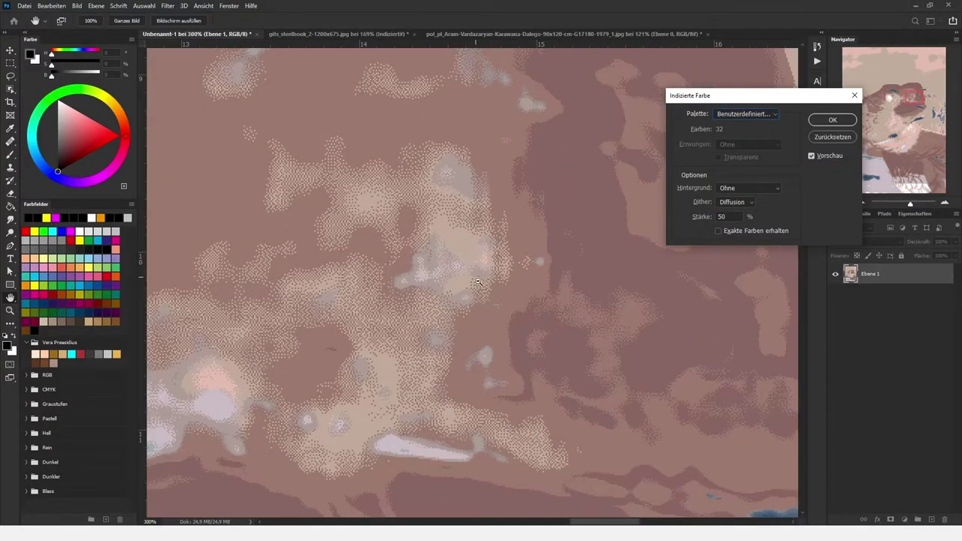
scroll(481, 278, "down", 1)
scroll(476, 282, "down", 1)
scroll(473, 286, "down", 1)
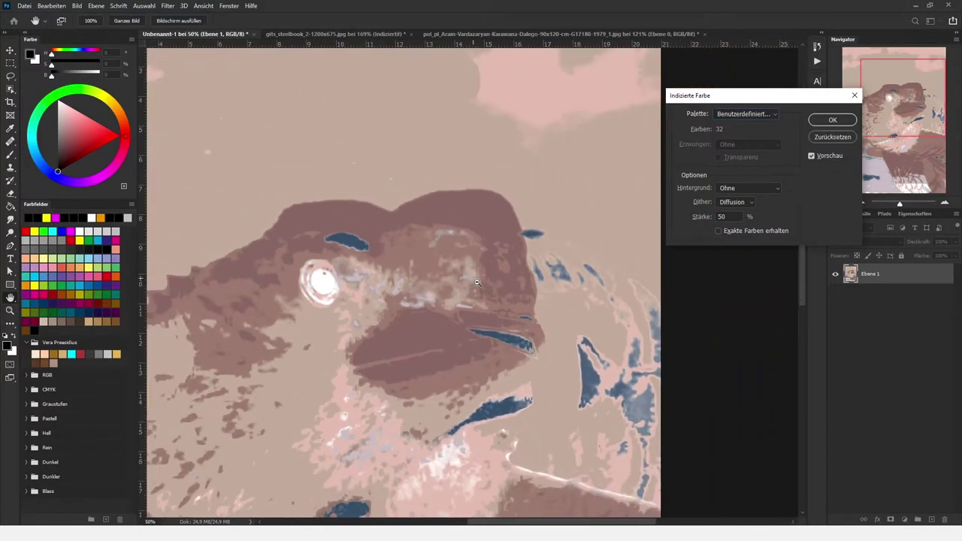
scroll(470, 293, "down", 1)
scroll(467, 299, "down", 1)
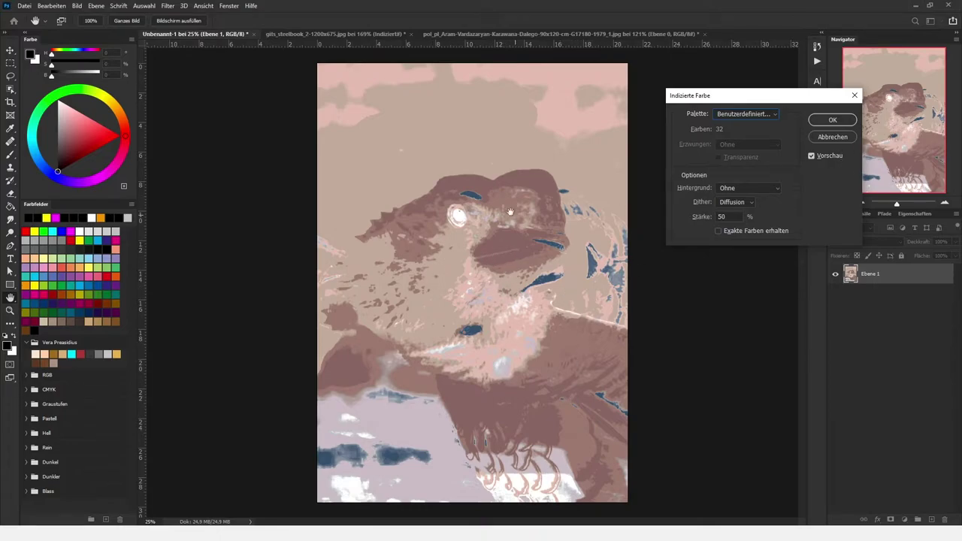
left_click(832, 136)
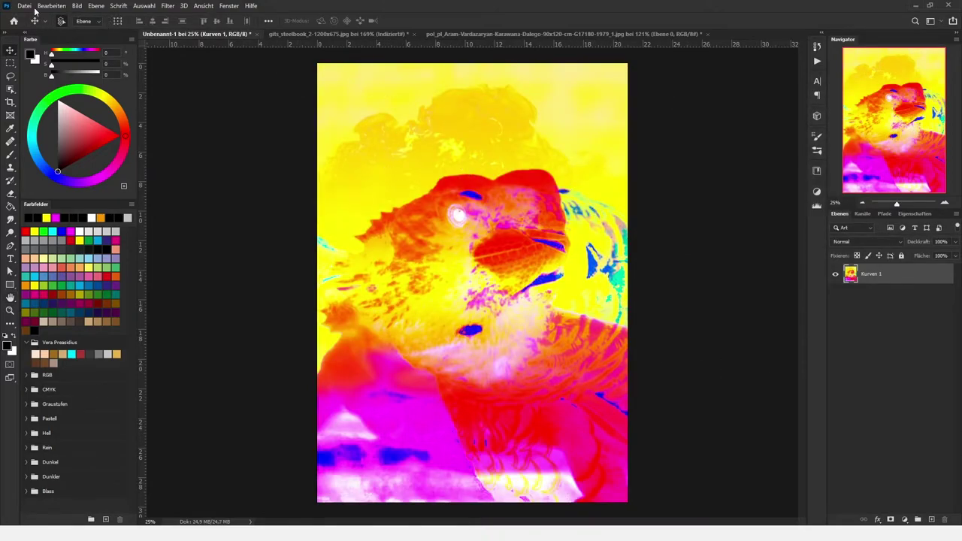
- Resize the portrait to 100 pixels wide (100 × 141) with Pixelwiederholung and zoom in
left_click(78, 7)
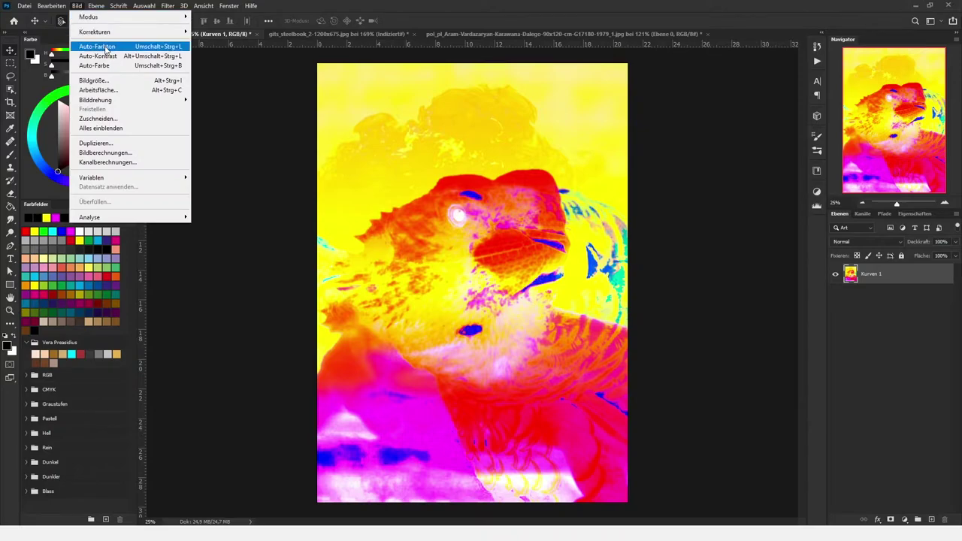
left_click(138, 84)
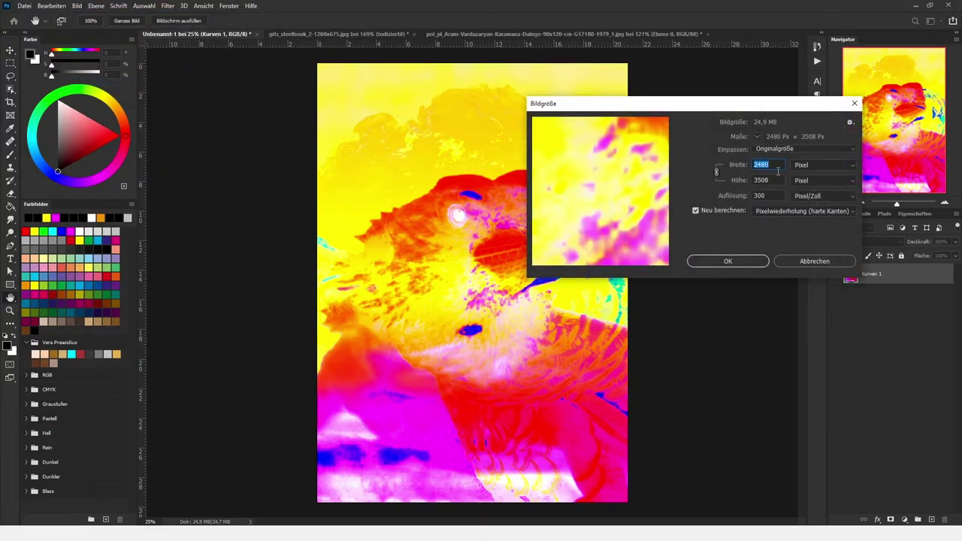
type("100")
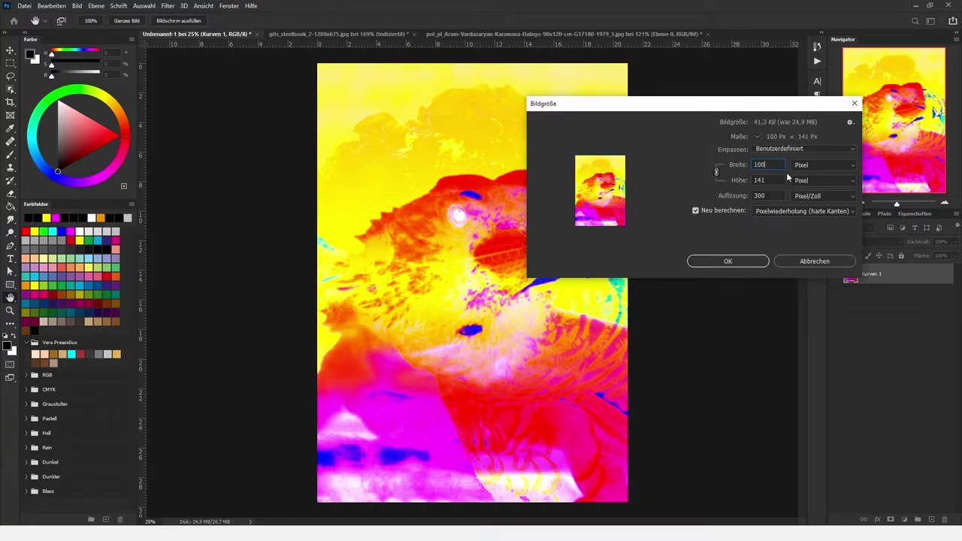
left_click(734, 261)
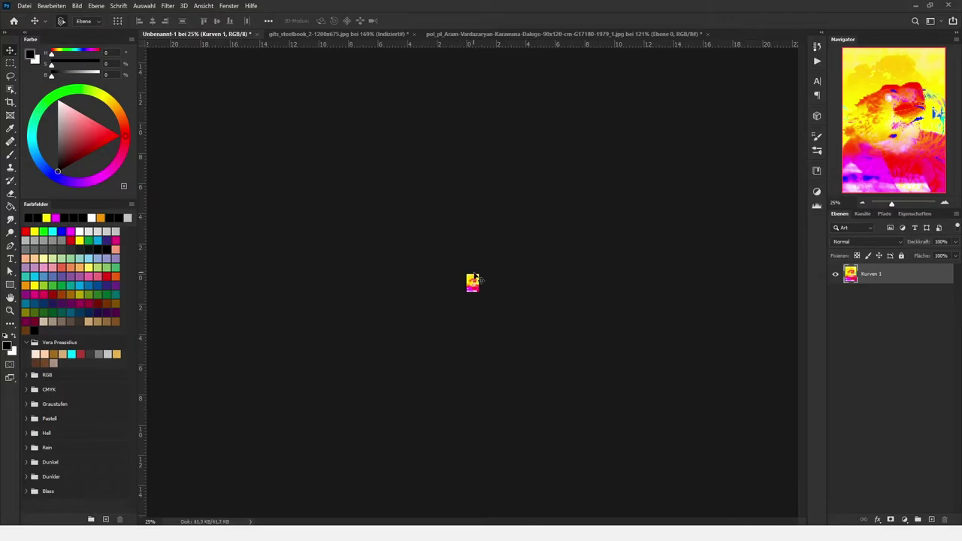
scroll(475, 277, "up", 2)
scroll(475, 277, "up", 4)
scroll(475, 276, "up", 2)
scroll(475, 276, "up", 2)
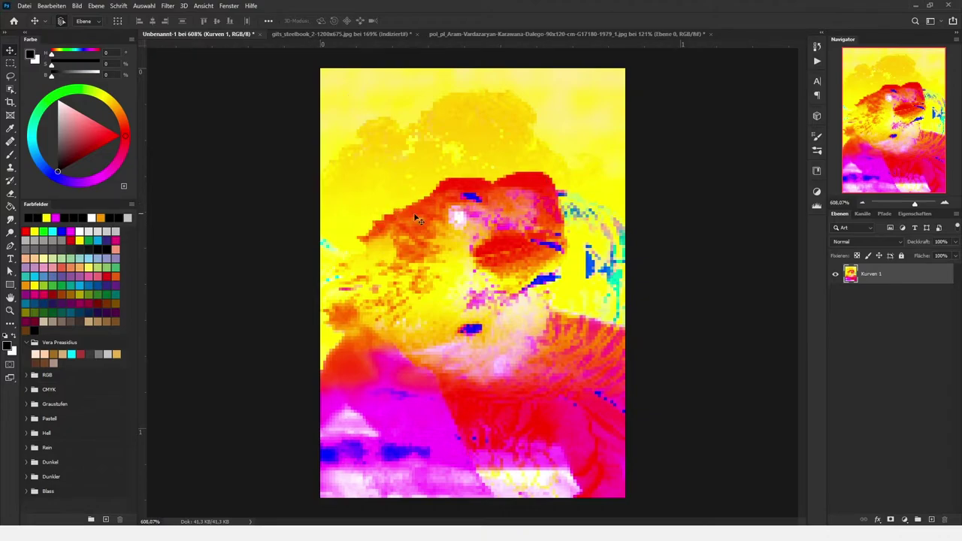
left_click(52, 6)
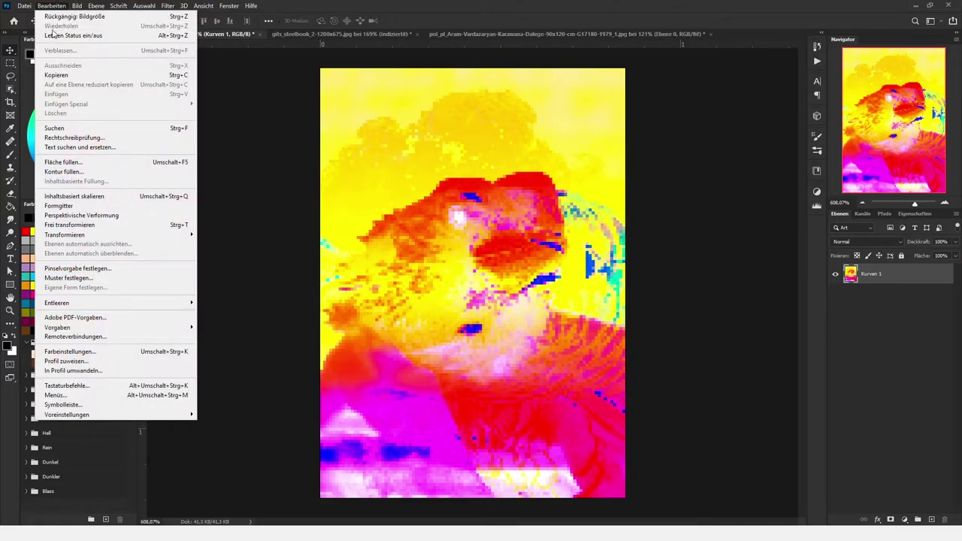
mouse_move(89, 17)
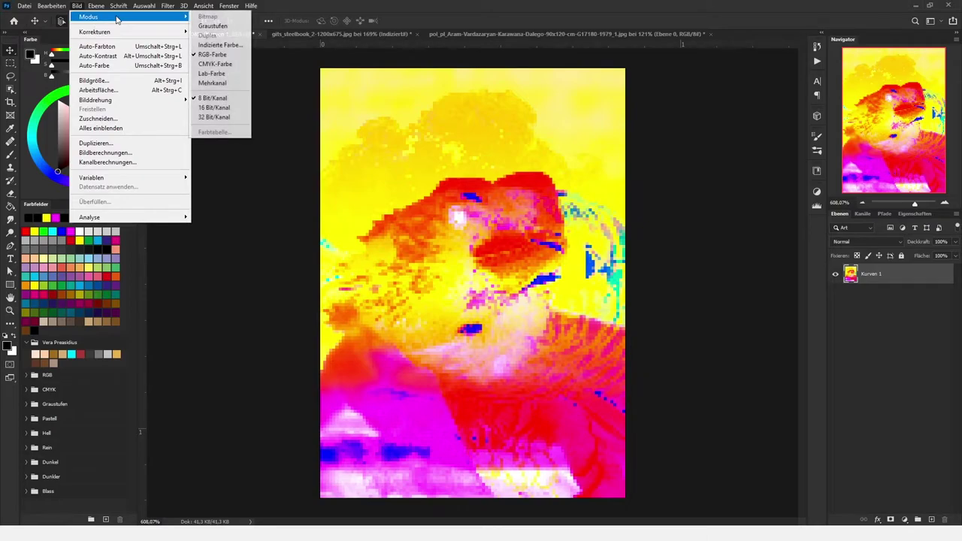
- Preview the small portrait as Indexed Color using a Benutzerdefiniert palette loaded from gits.ACT
left_click(231, 45)
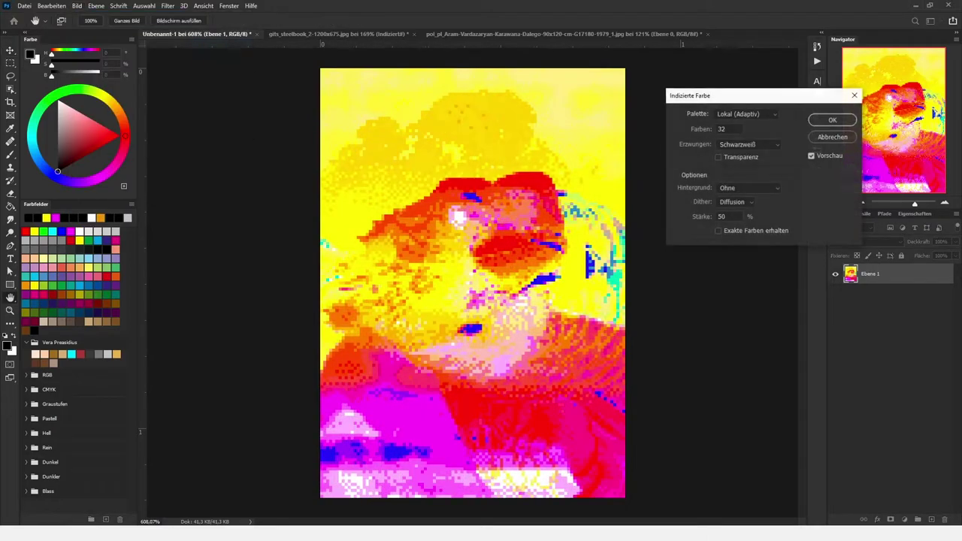
left_click(768, 115)
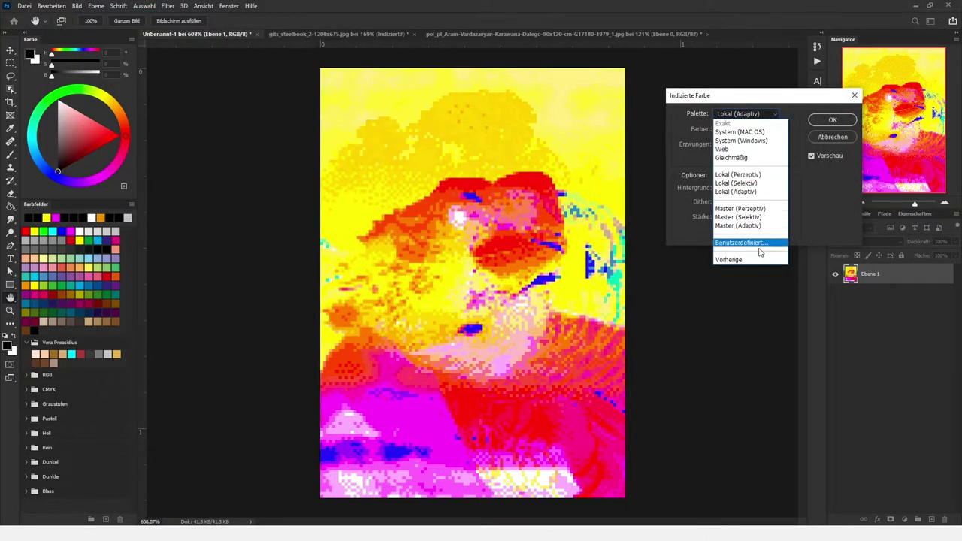
left_click(752, 243)
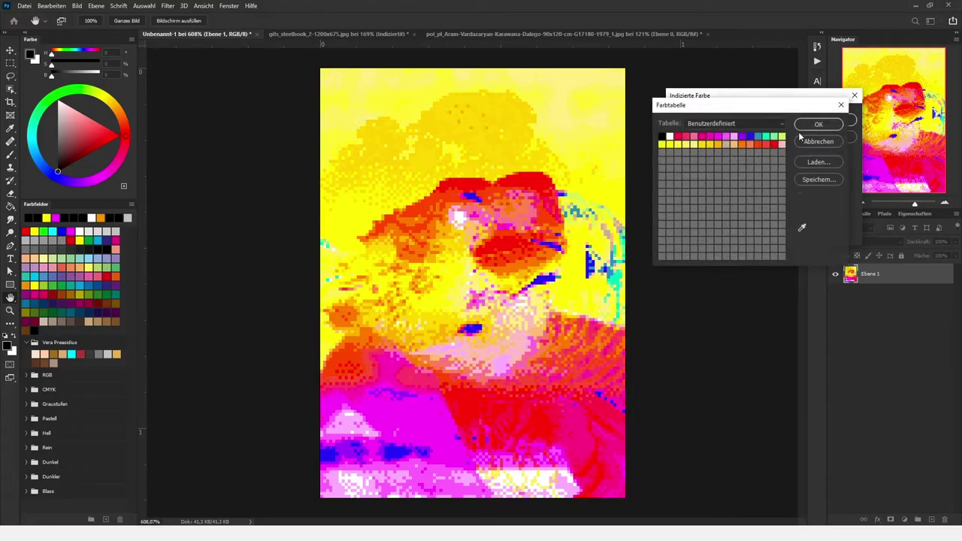
left_click(772, 125)
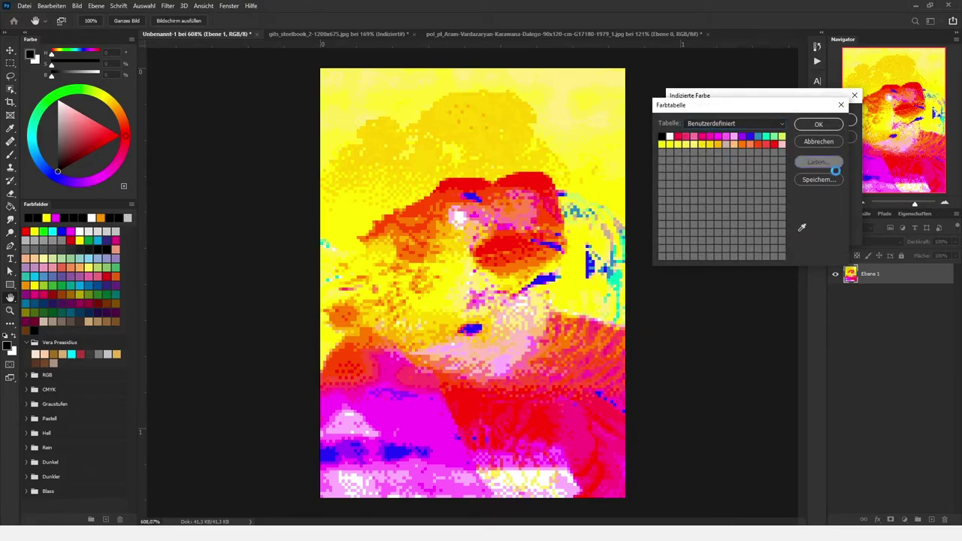
left_click(819, 161)
left_click(496, 341)
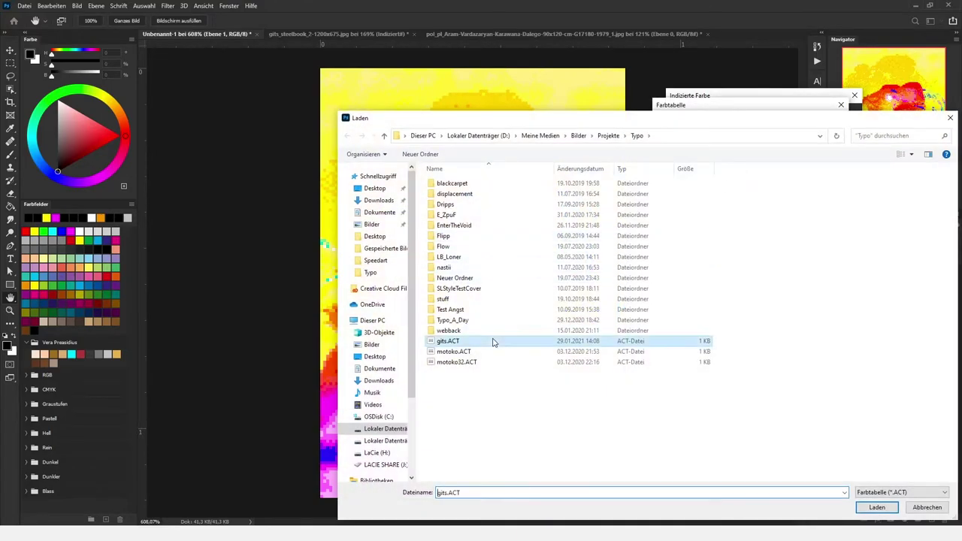
left_click(877, 508)
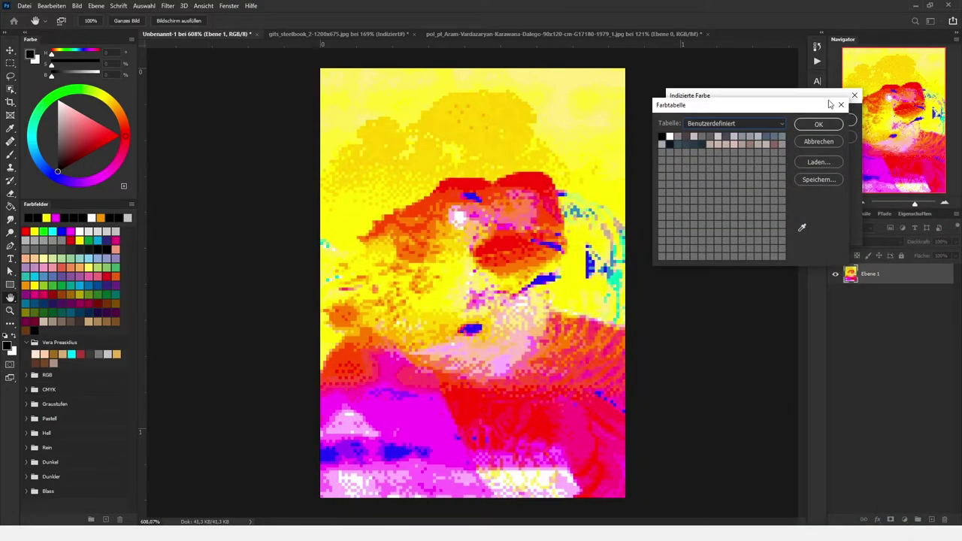
left_click(818, 124)
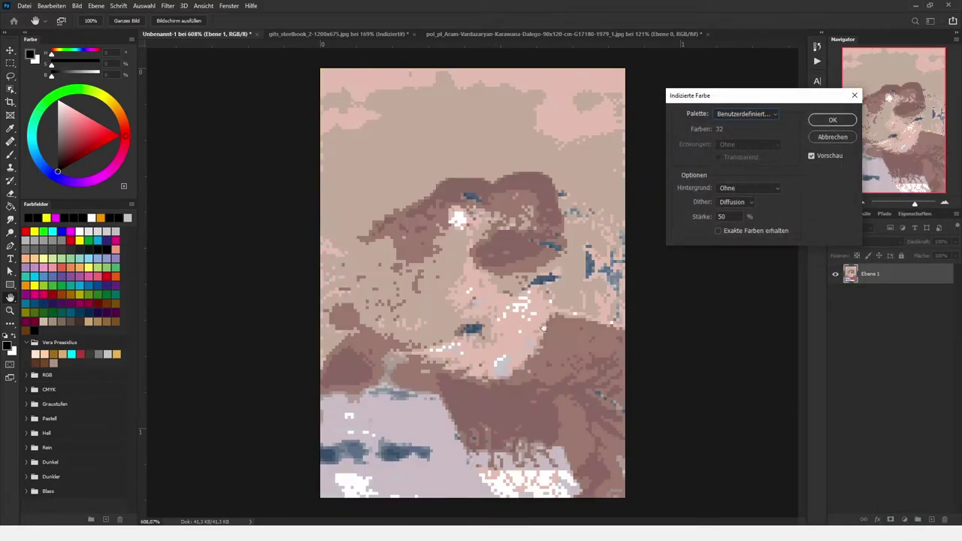
- Preview Muster, Rauschen and Diffusion dithering on the gits-palette indexed conversion
key("alt")
double_click(727, 218)
left_click(744, 202)
left_click(735, 238)
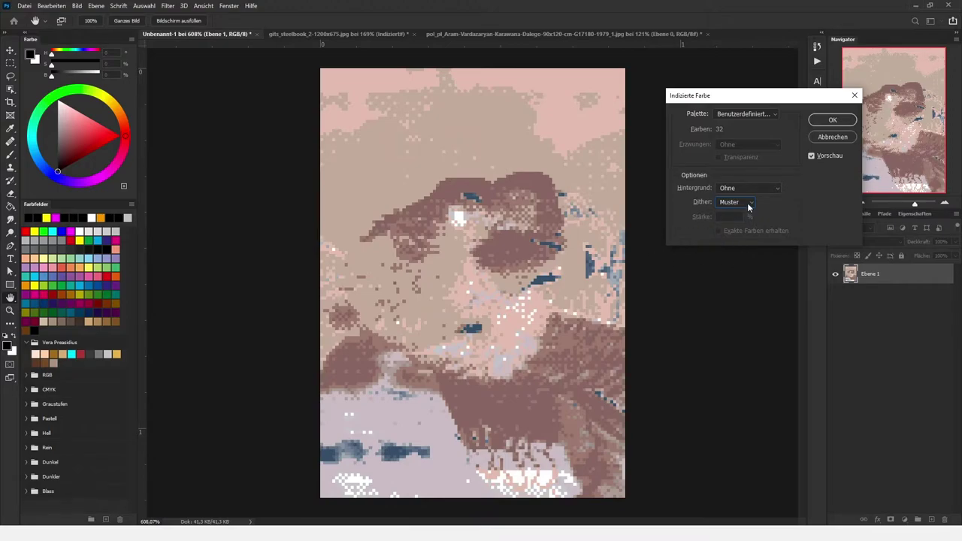
left_click(746, 204)
left_click(742, 244)
left_click(747, 208)
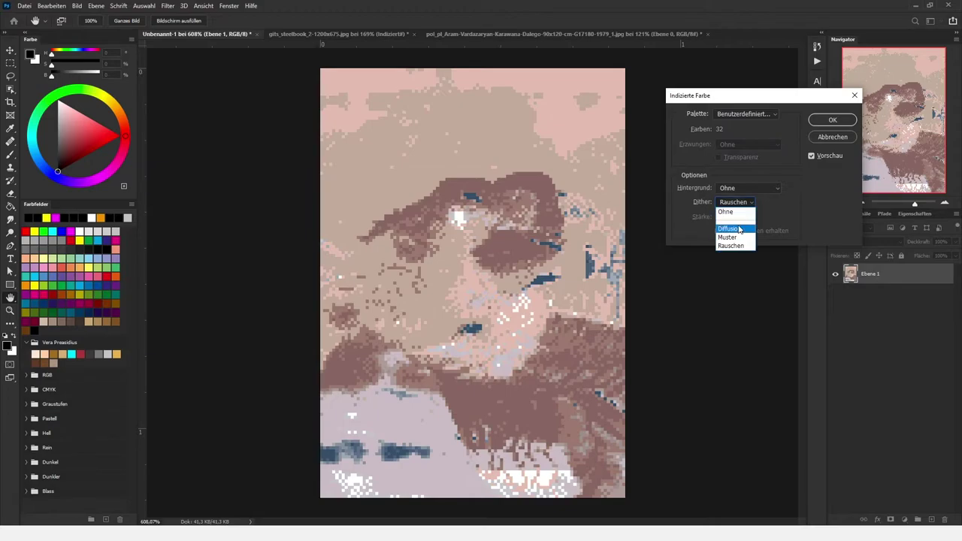
left_click(738, 228)
- Try a dither strength of 100, dismiss the range warning, then apply with Muster dither
double_click(721, 218)
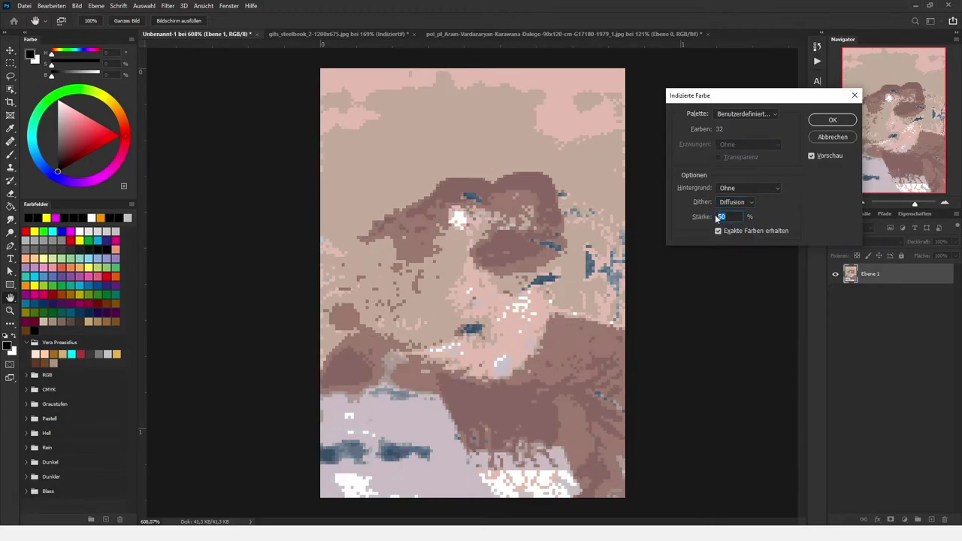
type("100")
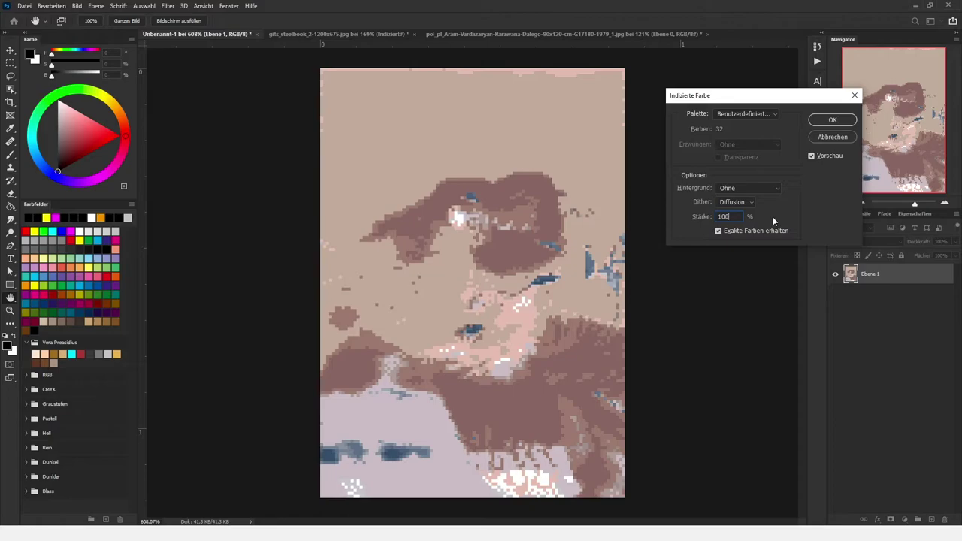
left_click(706, 217)
type("0")
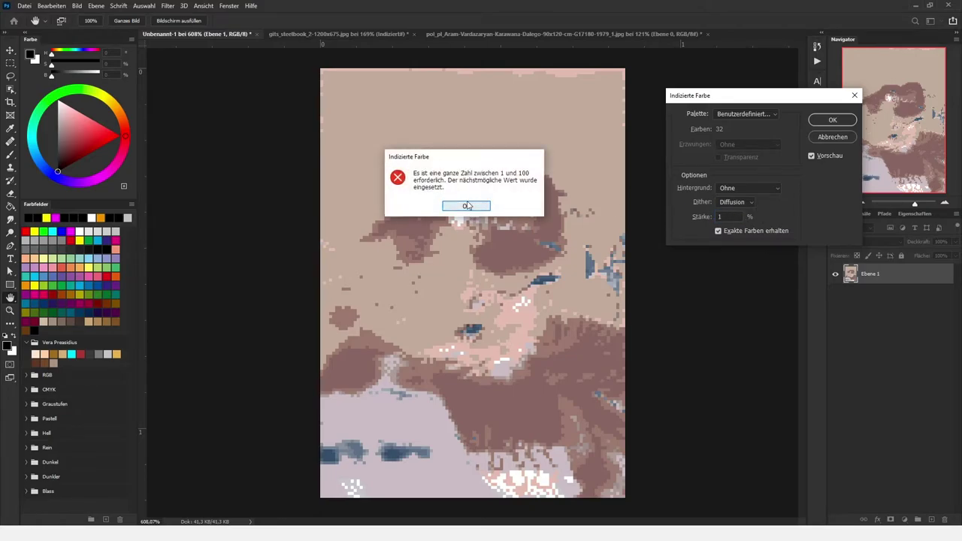
left_click(466, 206)
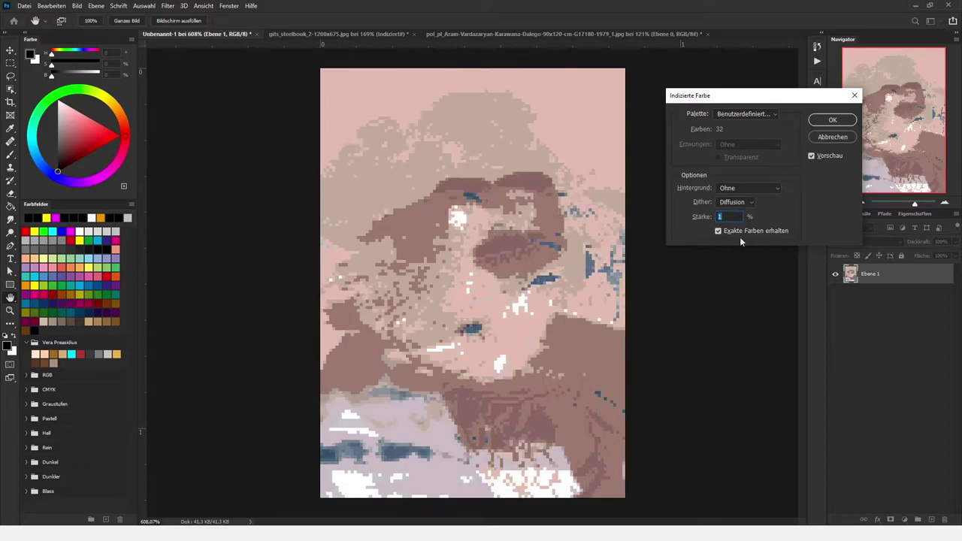
left_click(748, 203)
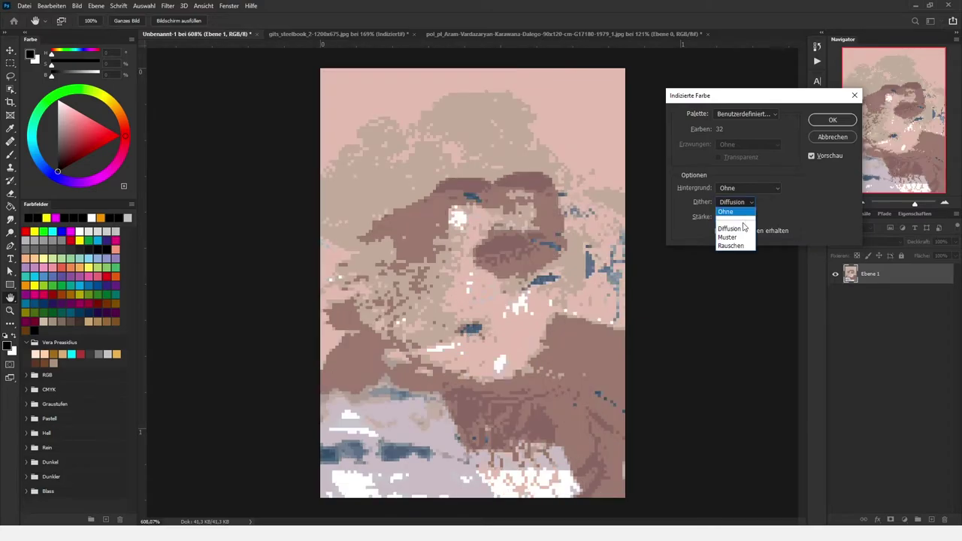
left_click(742, 234)
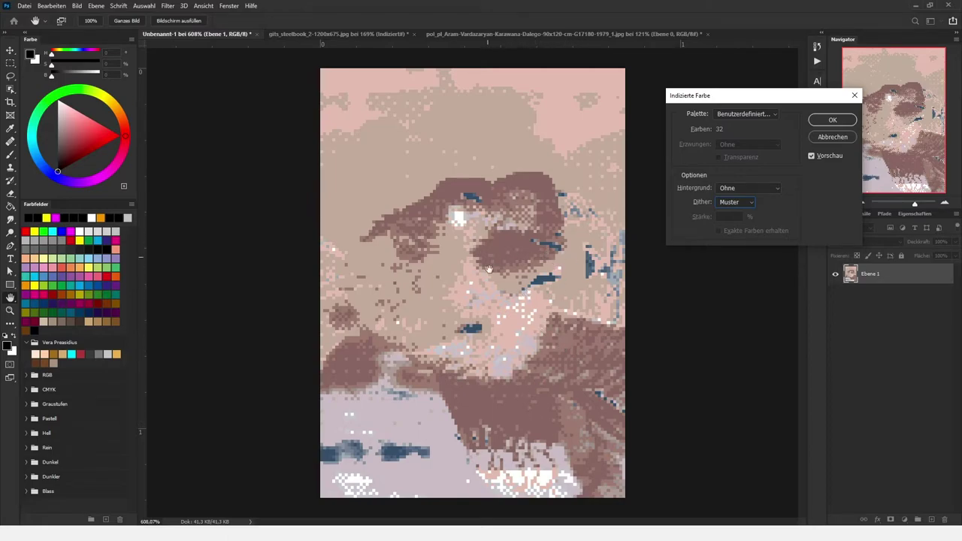
left_click(832, 120)
- Zoom into the indexed portrait, glance at the gits document, then undo back to RGB with Ctrl+Z
key("v")
scroll(529, 295, "down", 3)
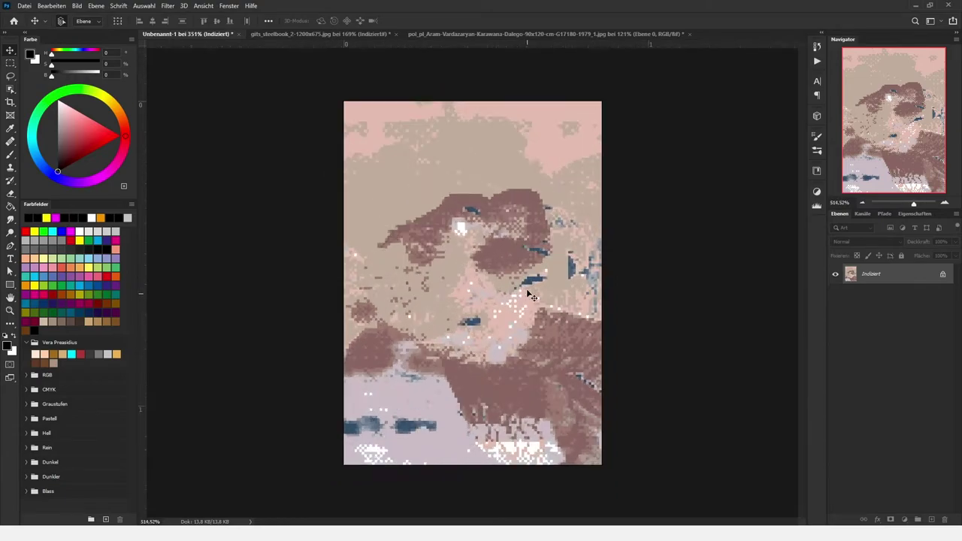
scroll(519, 278, "up", 3)
scroll(426, 252, "up", 2)
scroll(422, 245, "down", 2)
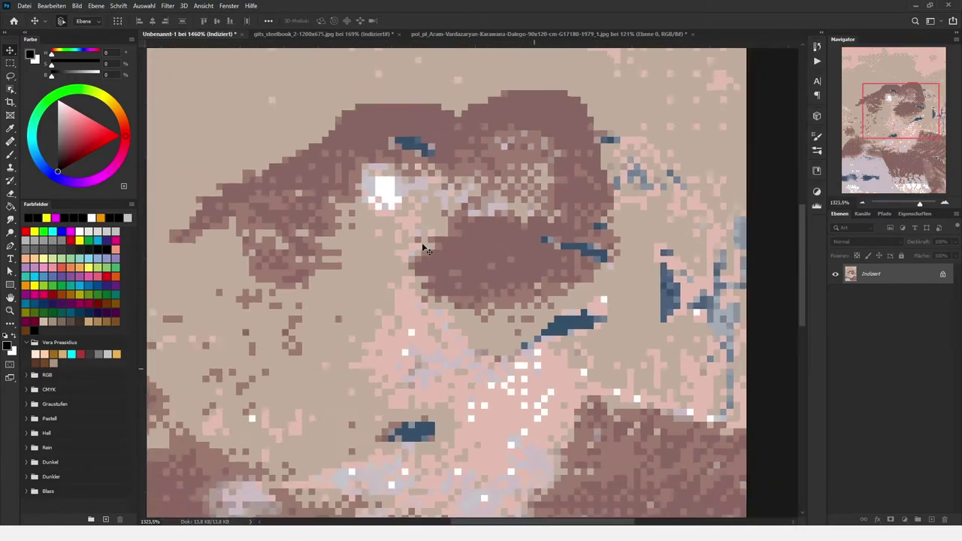
scroll(429, 248, "down", 2)
scroll(443, 256, "down", 2)
scroll(473, 275, "up", 1)
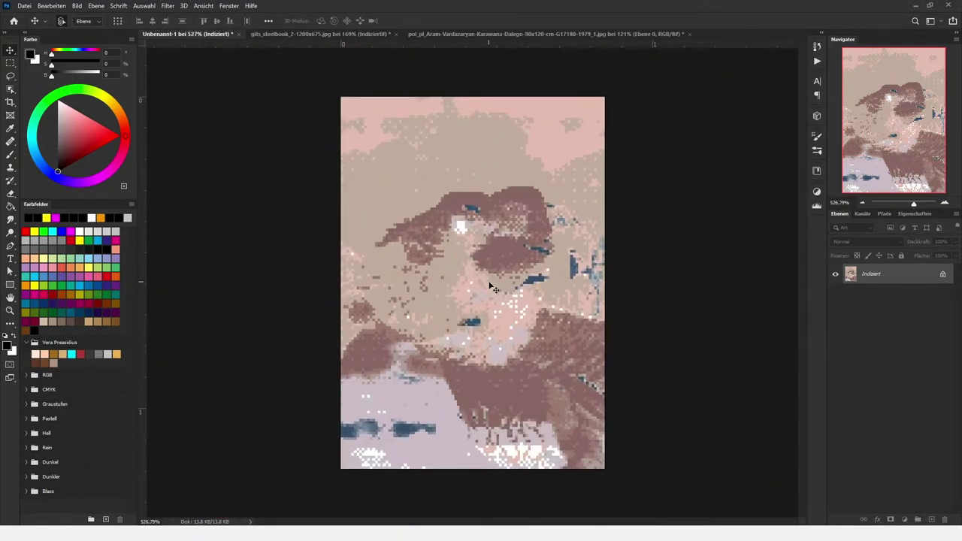
left_click(365, 35)
left_click(202, 36)
key("ctrl+z")
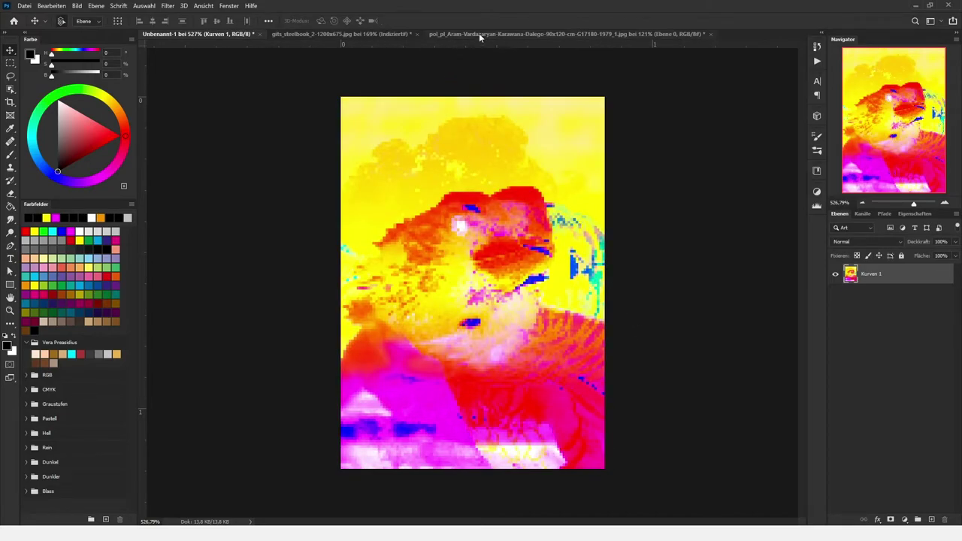
- Close the Vardazaryan elephant painting, choosing Nein to discard its changes
left_click(479, 33)
scroll(600, 304, "up", 2)
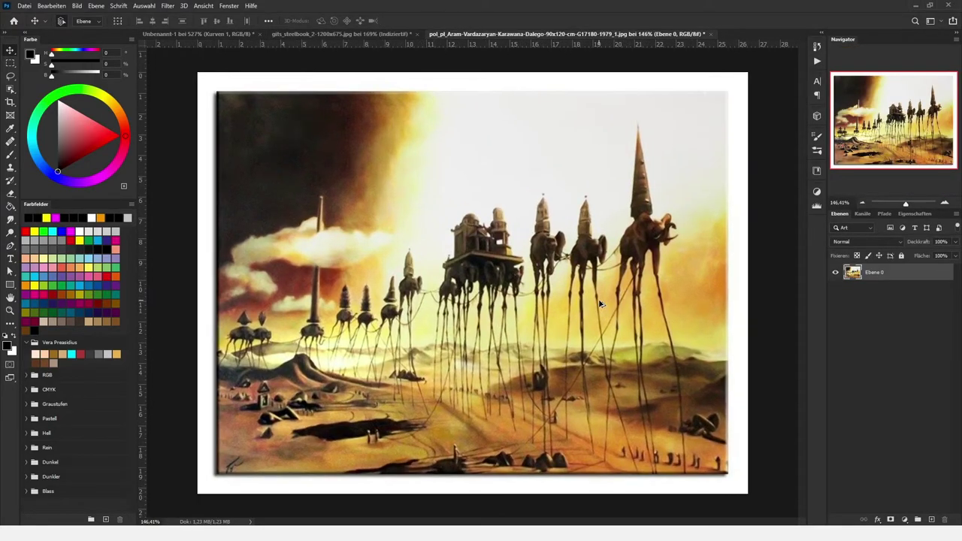
scroll(600, 304, "down", 1)
scroll(600, 304, "down", 1)
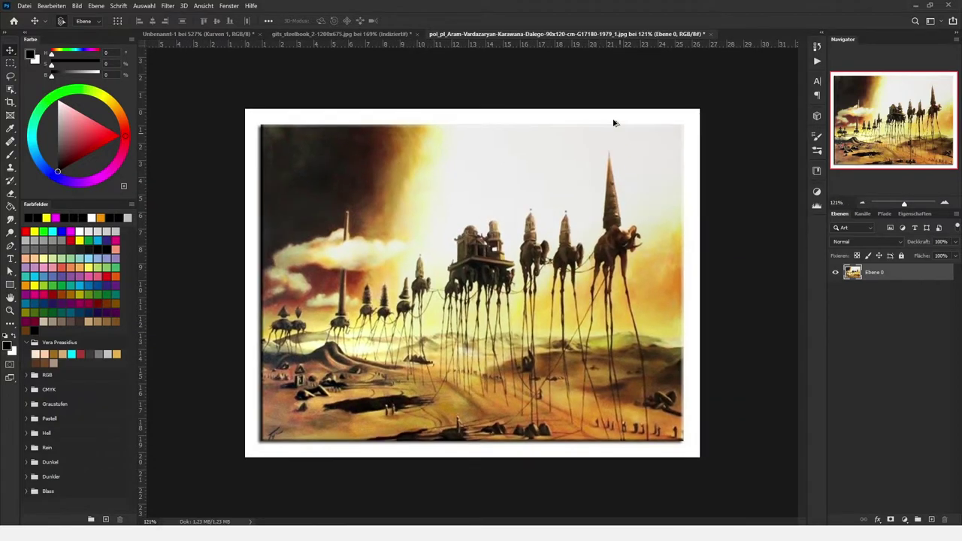
left_click(710, 34)
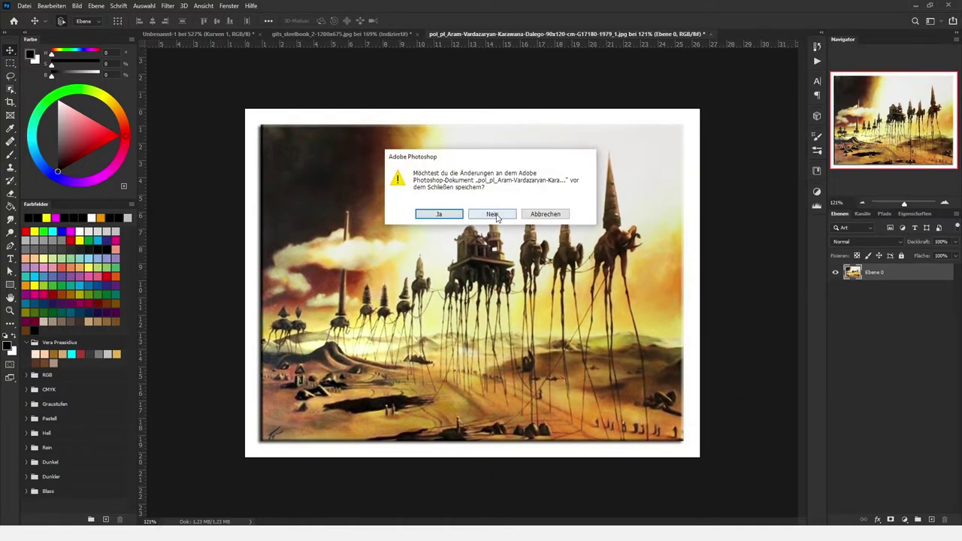
left_click(492, 214)
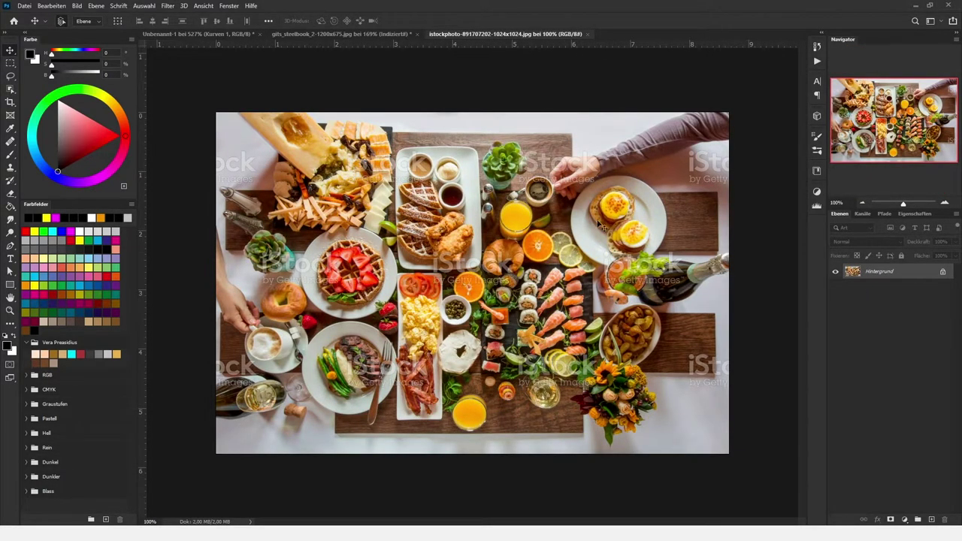
- Start the Indizierte Farbe conversion of the food photo with a Lokal (Selektiv) palette
left_click(76, 6)
mouse_move(113, 16)
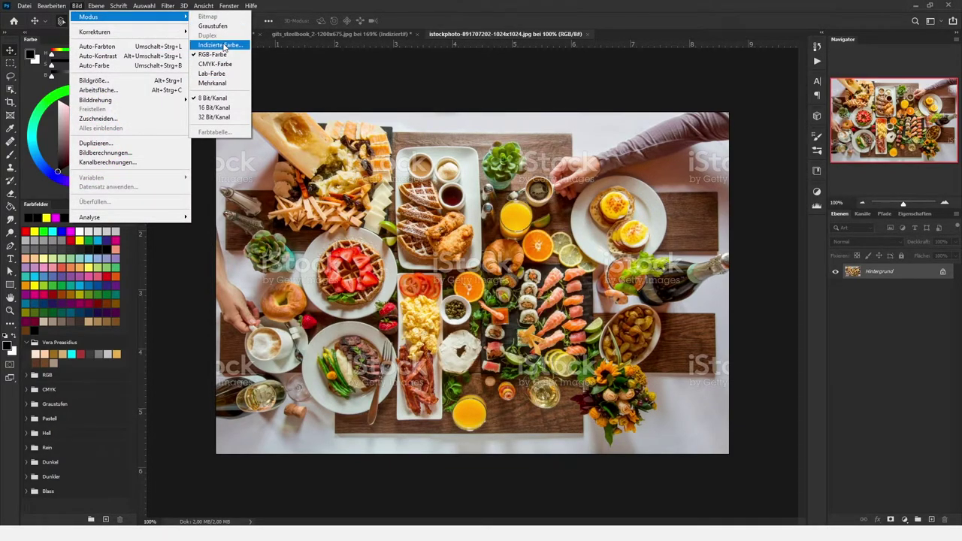
left_click(220, 45)
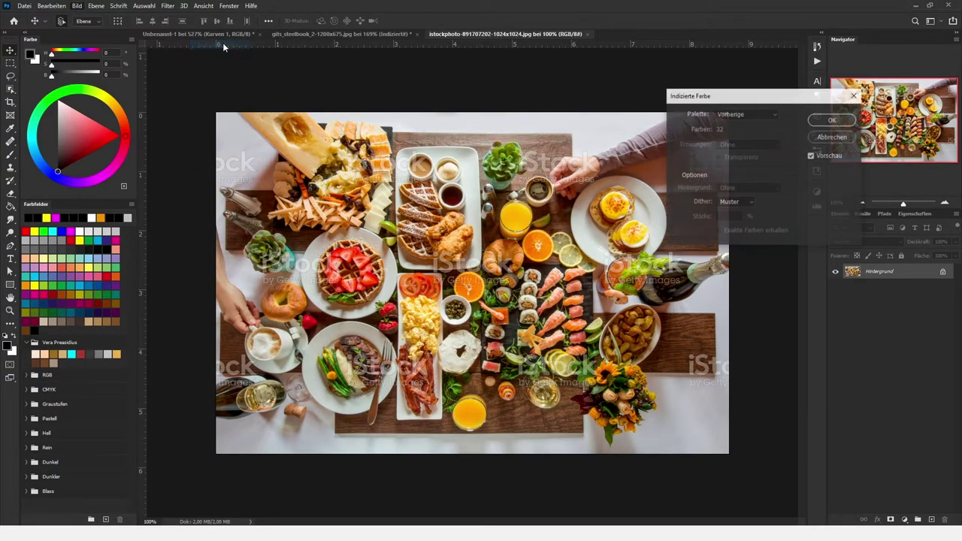
left_click(773, 111)
left_click(745, 183)
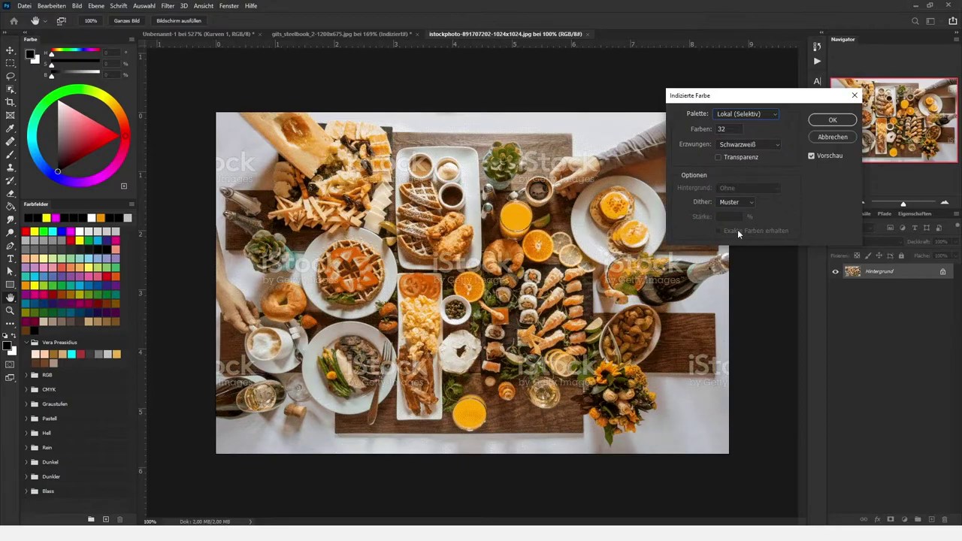
- Set 32 colours with Diffusion dither and apply the indexed conversion
left_click_drag(738, 130, 711, 125)
key("alt")
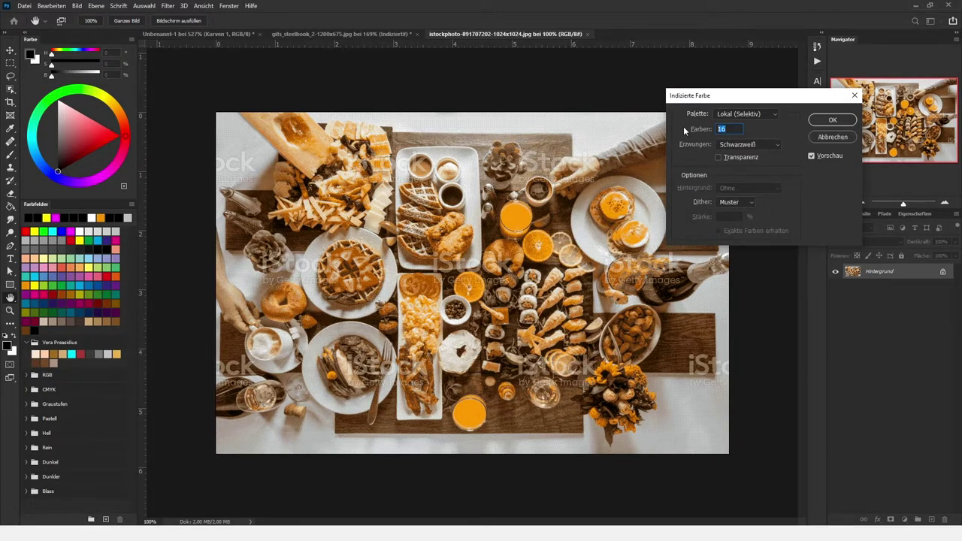
type("32")
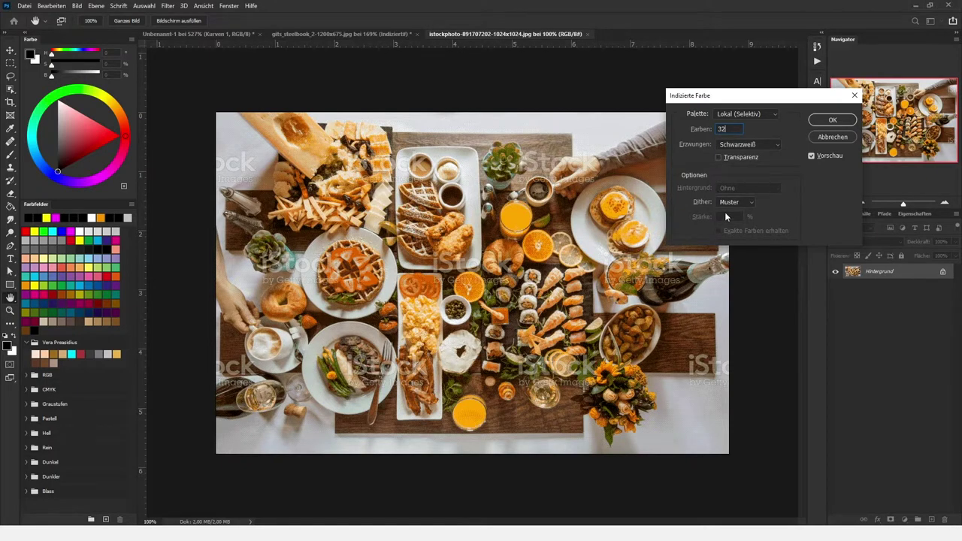
left_click(748, 203)
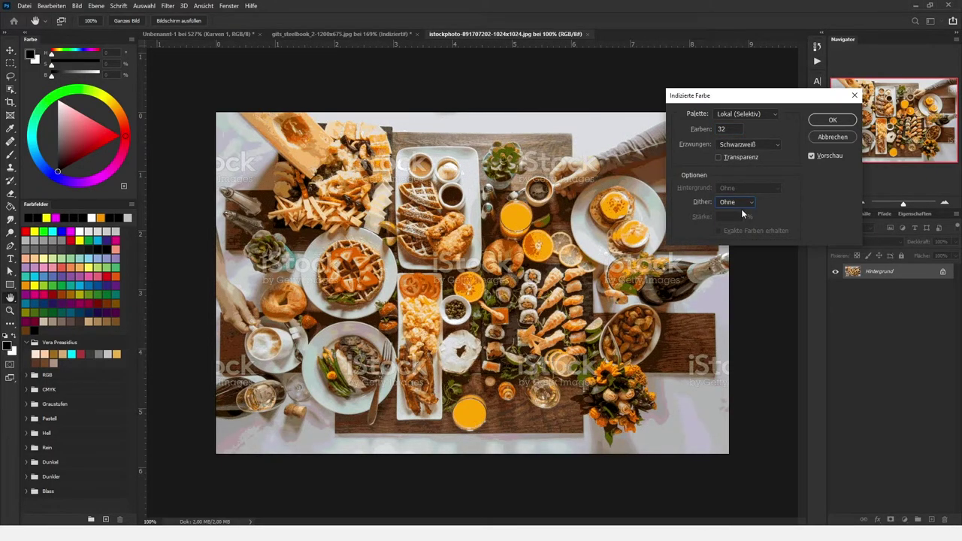
left_click(753, 204)
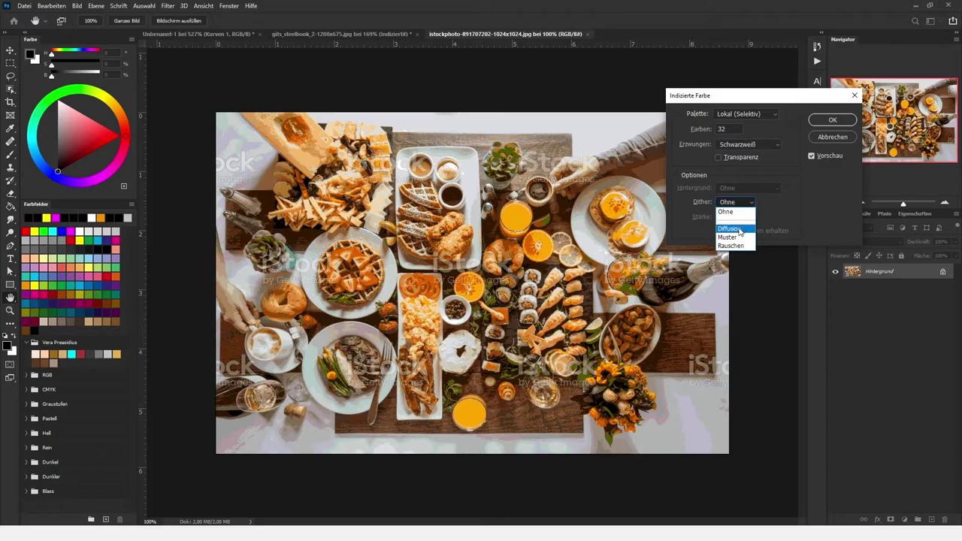
left_click(738, 227)
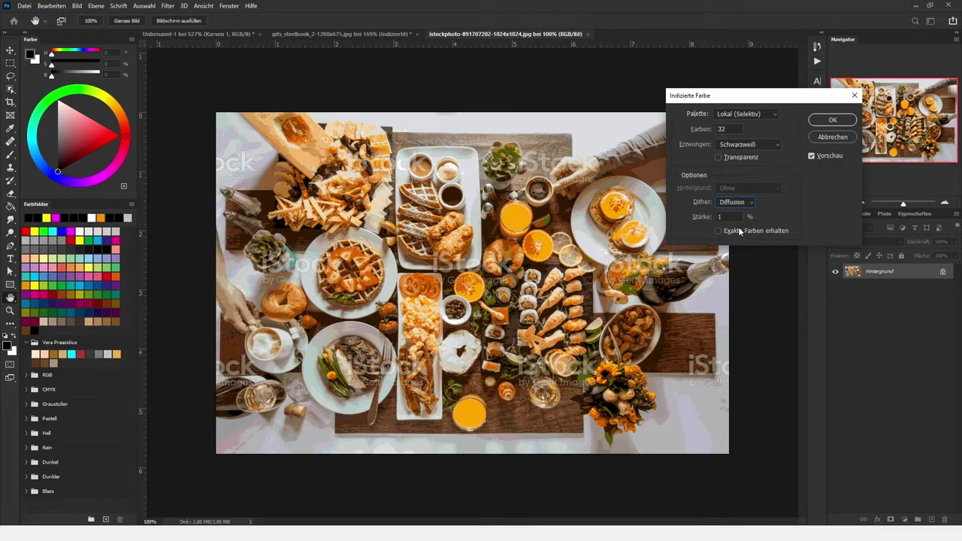
left_click(832, 120)
scroll(481, 270, "up", 2)
- Zoom around the indexed istock food photo and open the Bild menu
scroll(481, 270, "up", 2)
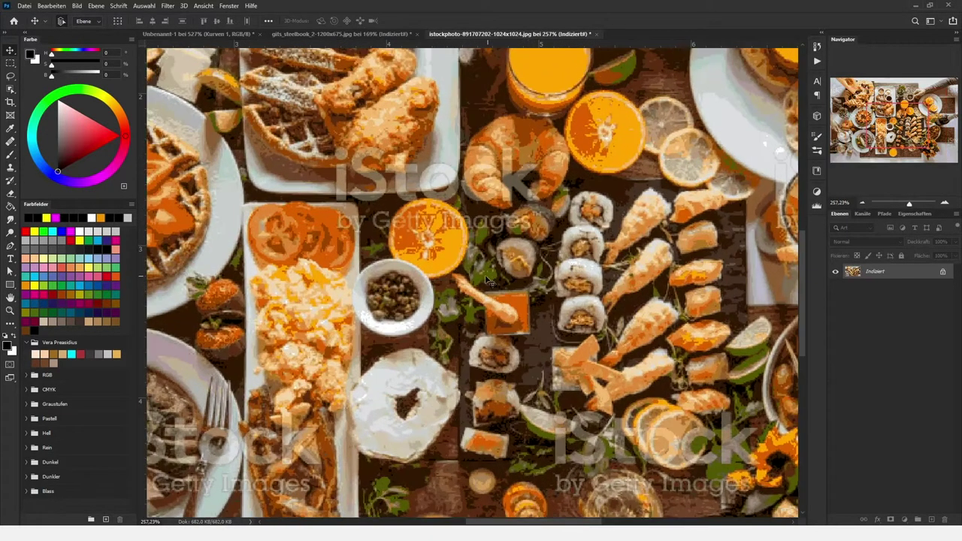
scroll(481, 270, "up", 3)
scroll(481, 269, "down", 3)
scroll(452, 223, "down", 2)
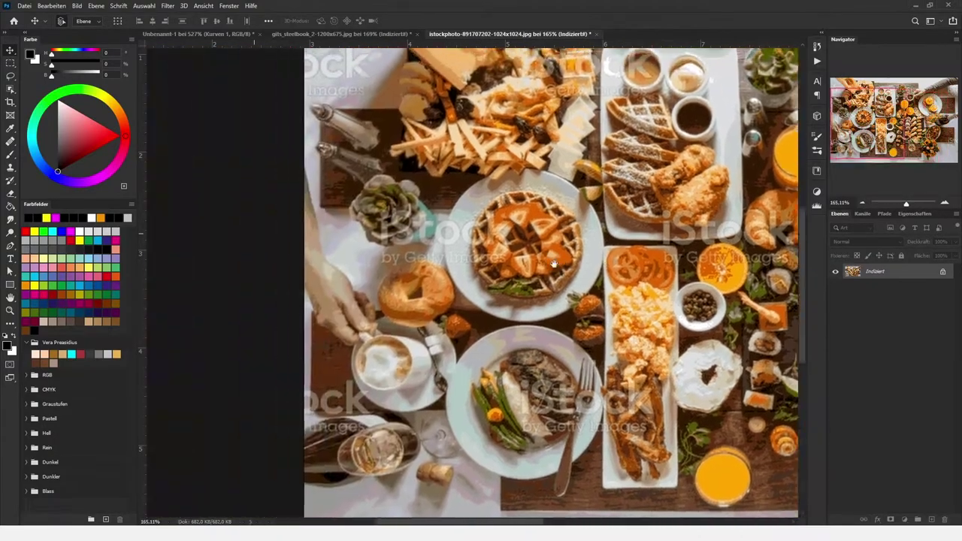
scroll(452, 223, "up", 2)
scroll(451, 225, "up", 2)
scroll(445, 228, "down", 4)
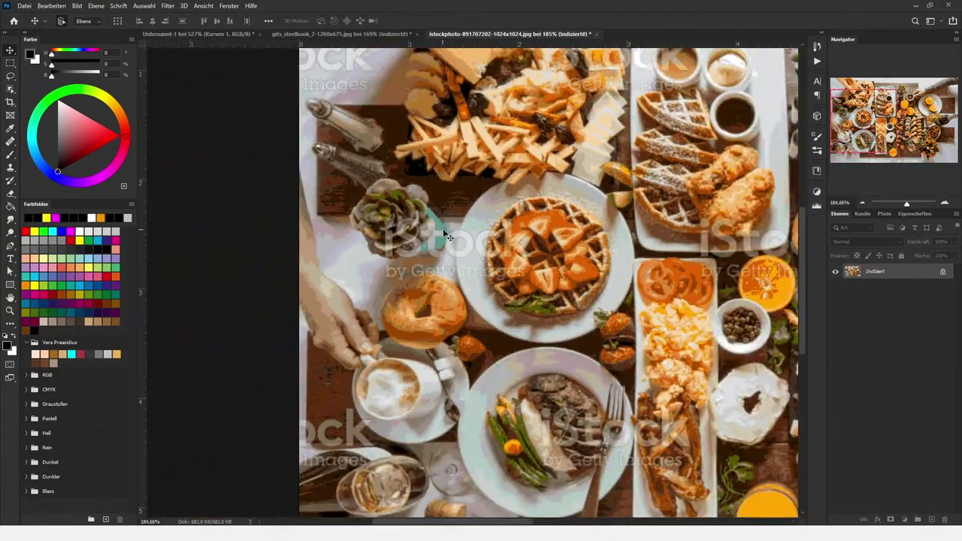
scroll(514, 251, "down", 4)
scroll(368, 262, "up", 3)
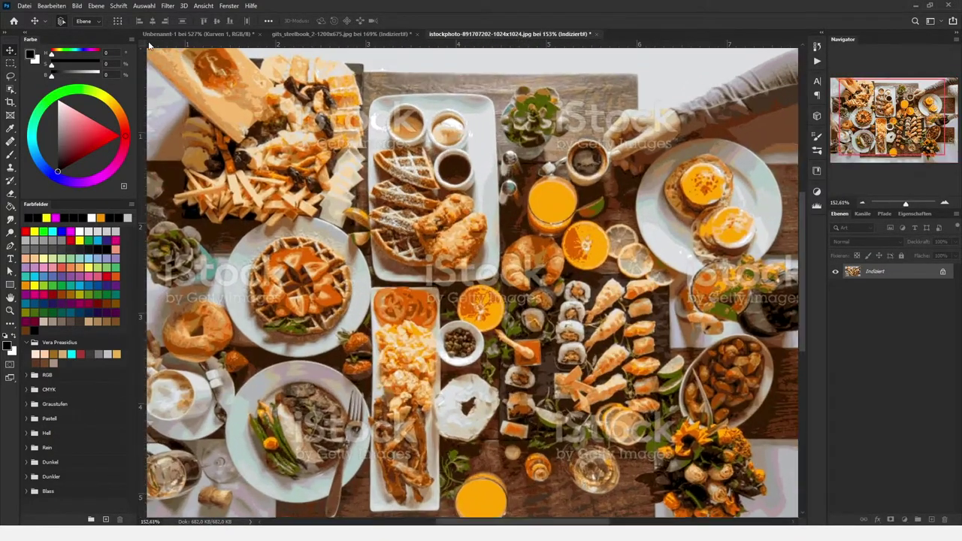
left_click(24, 9)
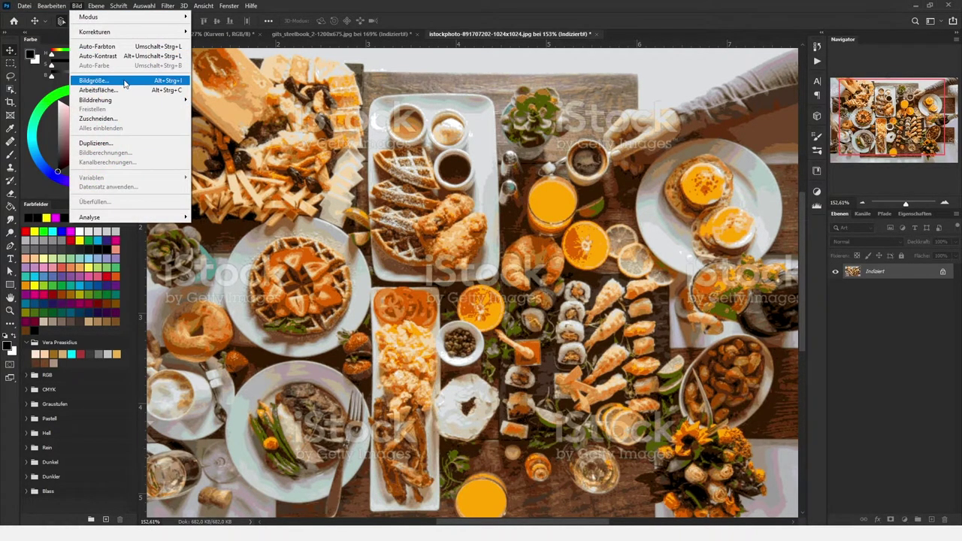
mouse_move(113, 17)
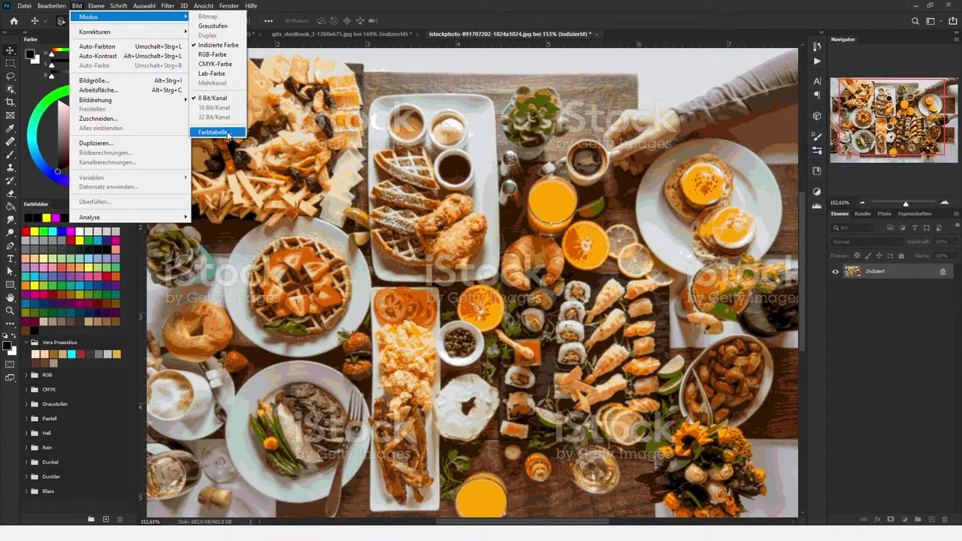
- Save the food photo's Farbtabelle as istock.ACT
left_click(226, 132)
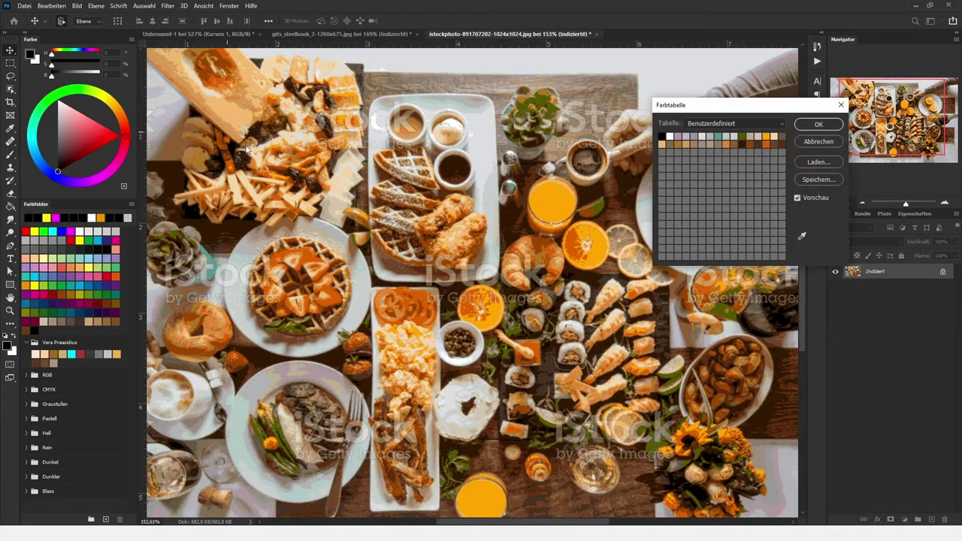
left_click(817, 179)
type("istock")
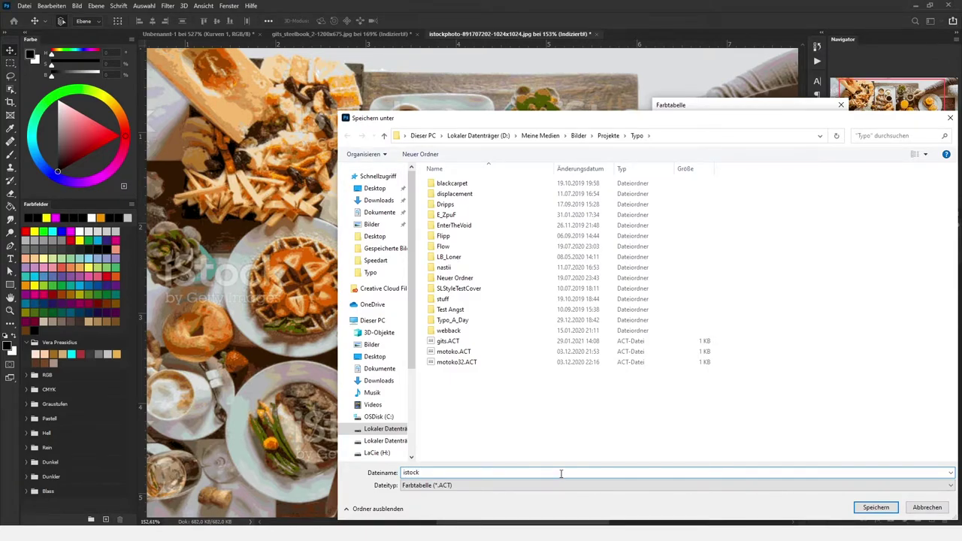
key("Return")
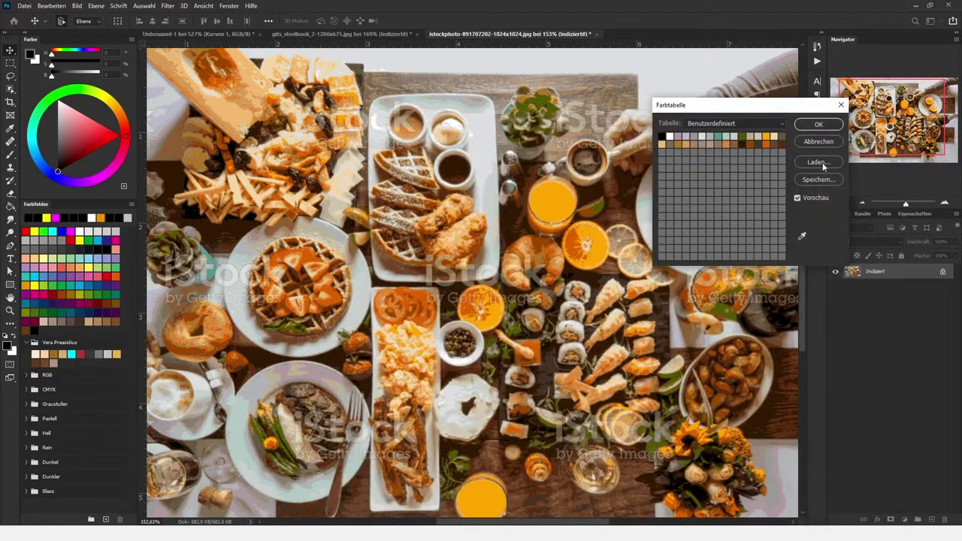
left_click(834, 126)
- Open Indizierte Farbe for the Unbenannt-1 neon portrait
left_click(188, 35)
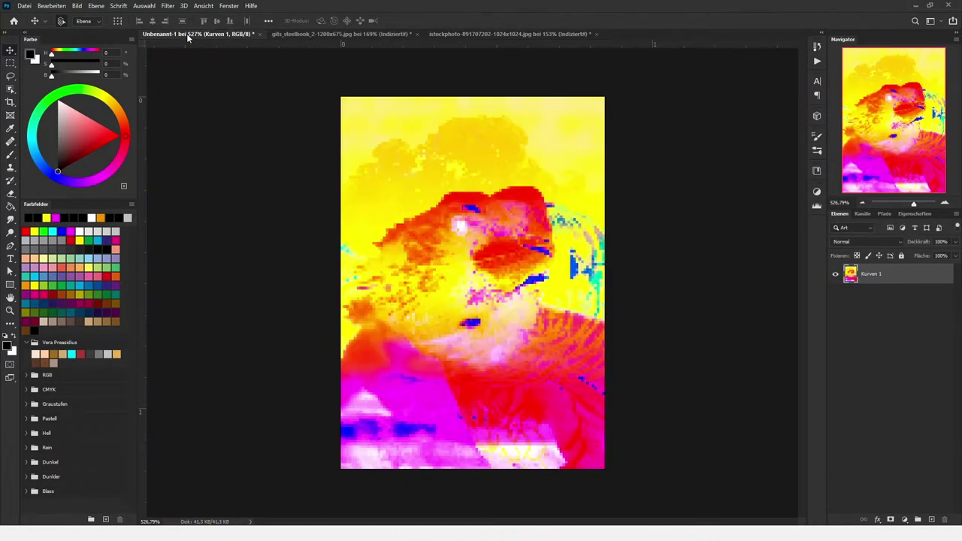
left_click(24, 6)
mouse_move(77, 6)
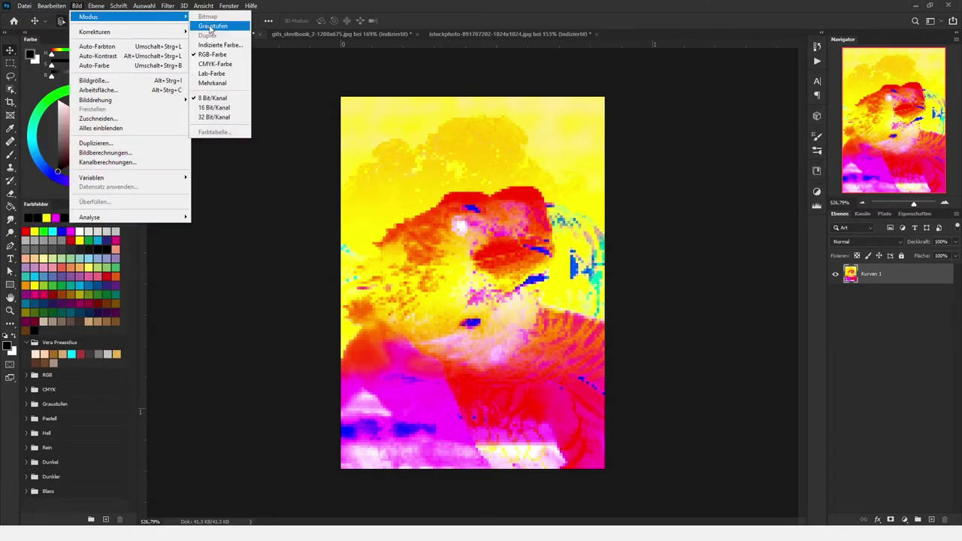
left_click(234, 46)
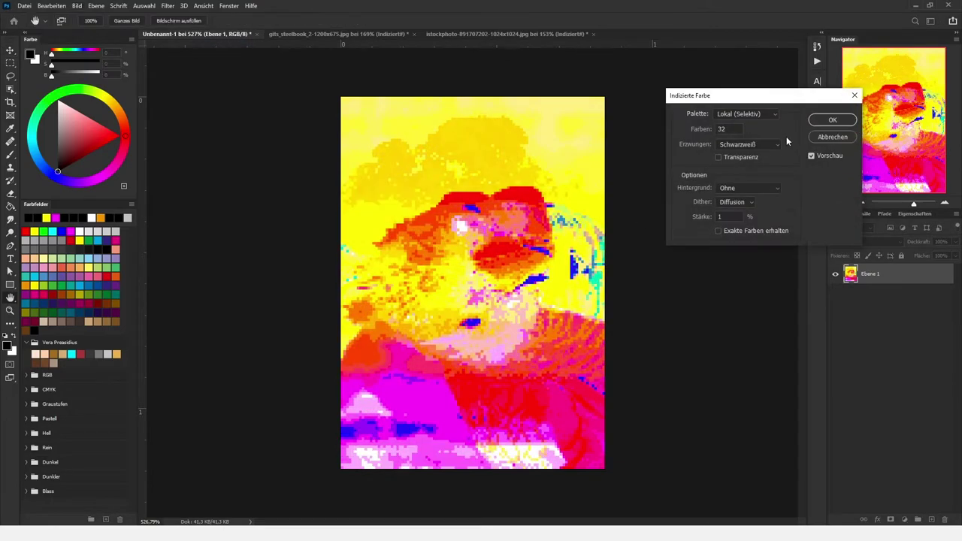
- Load istock.ACT as the Benutzerdefiniert palette for the portrait's conversion
left_click(766, 115)
left_click(757, 244)
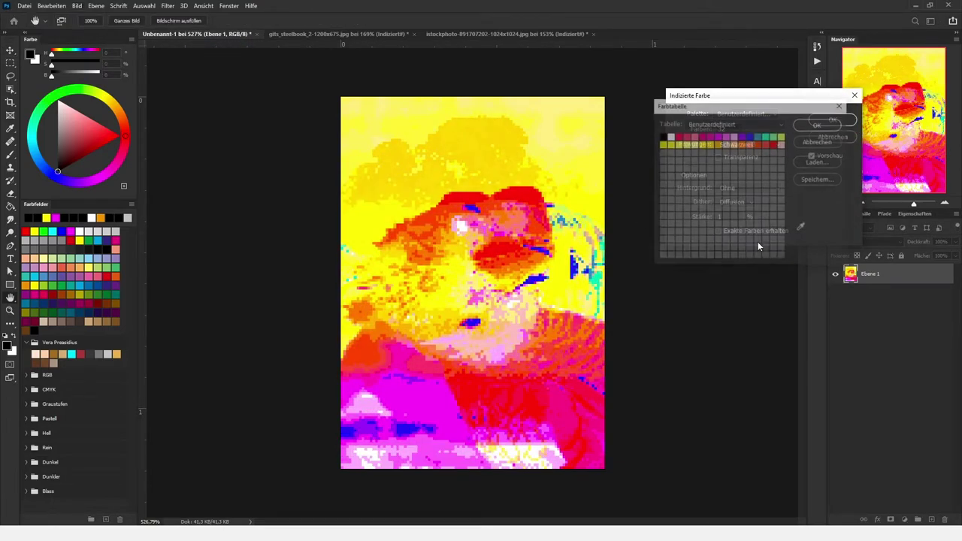
left_click(810, 162)
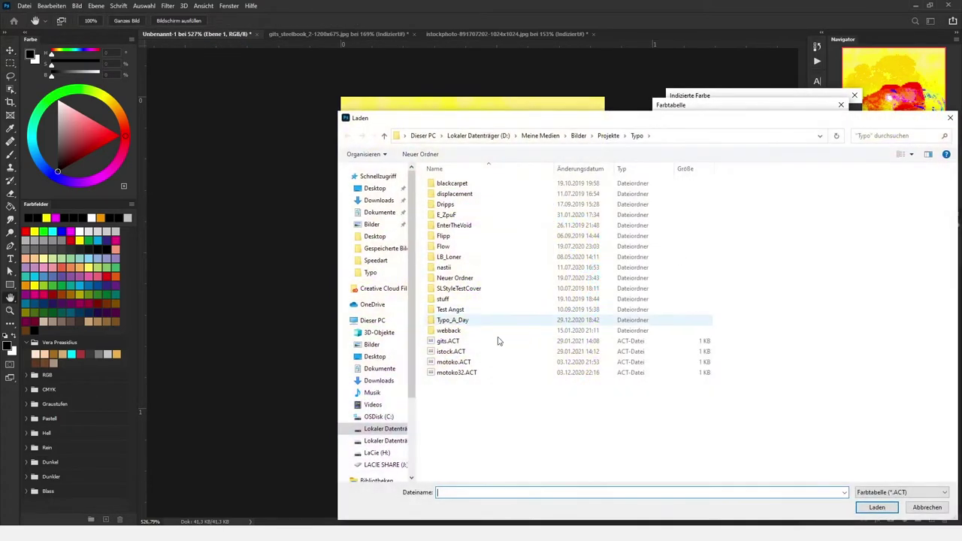
left_click(485, 341)
left_click(492, 352)
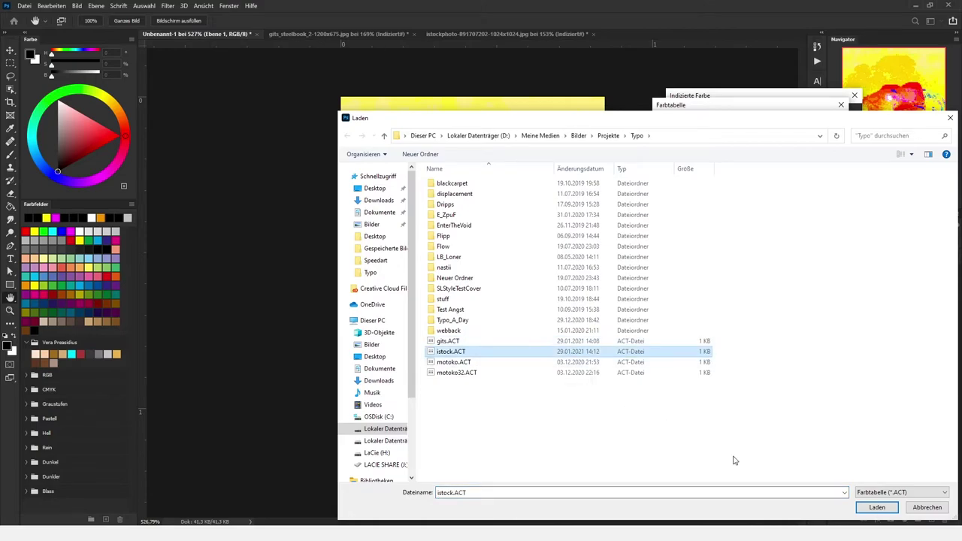
left_click(877, 508)
left_click(819, 124)
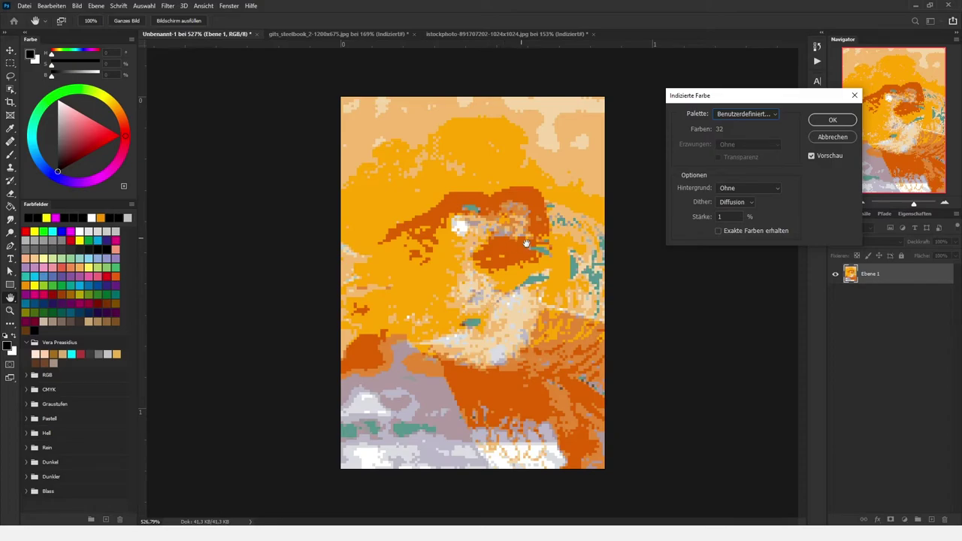
- Set the dither to Muster and apply the indexed conversion
key("alt")
left_click(745, 201)
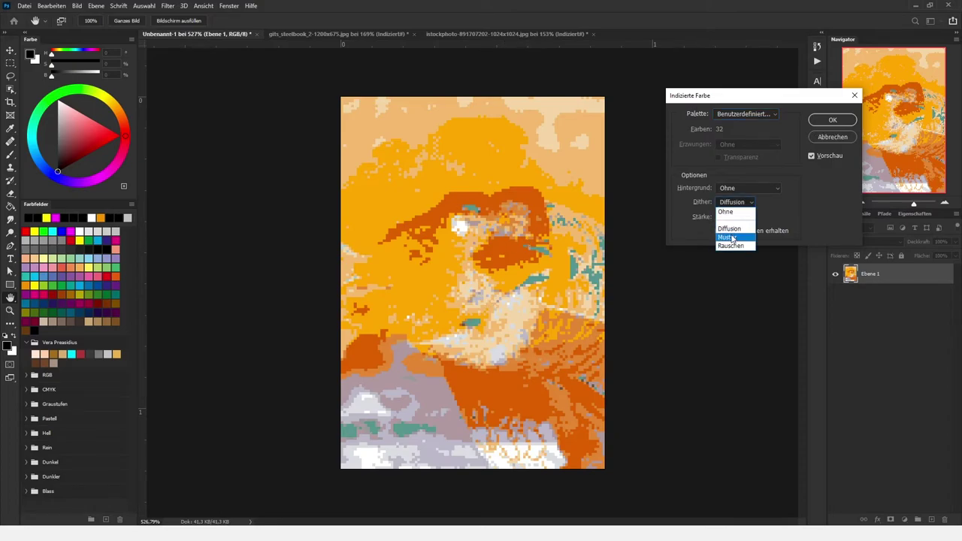
left_click(731, 234)
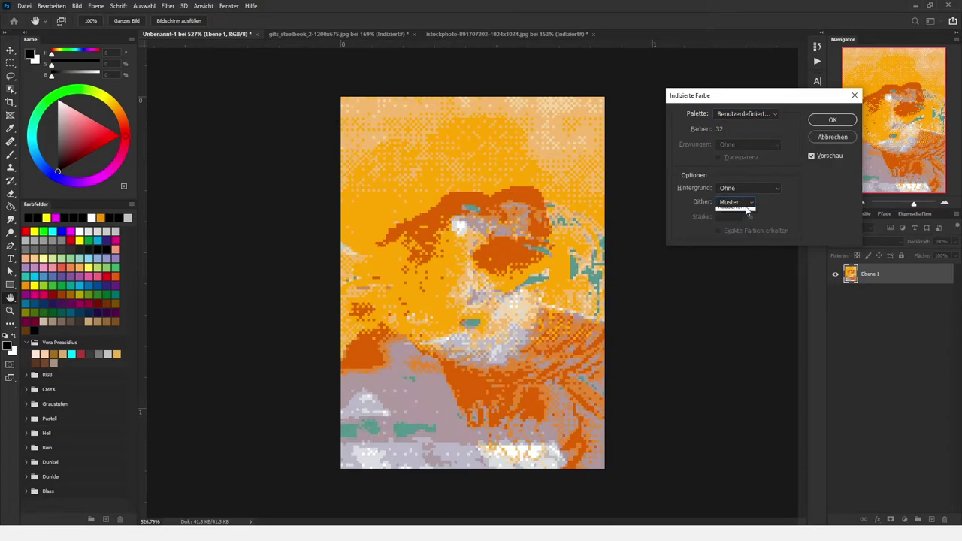
left_click(736, 202)
- Zoom around the converted portrait, then undo back to the RGB Kurven state
scroll(550, 250, "down", 3)
scroll(541, 248, "down", 2)
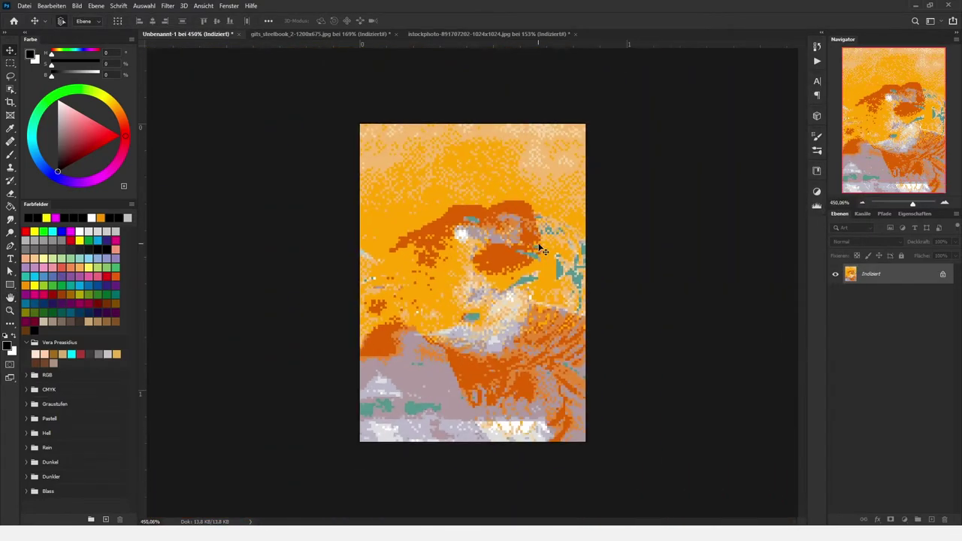
scroll(549, 263, "down", 2)
scroll(553, 270, "up", 2)
scroll(553, 271, "up", 1)
scroll(554, 266, "down", 2)
scroll(527, 254, "up", 3)
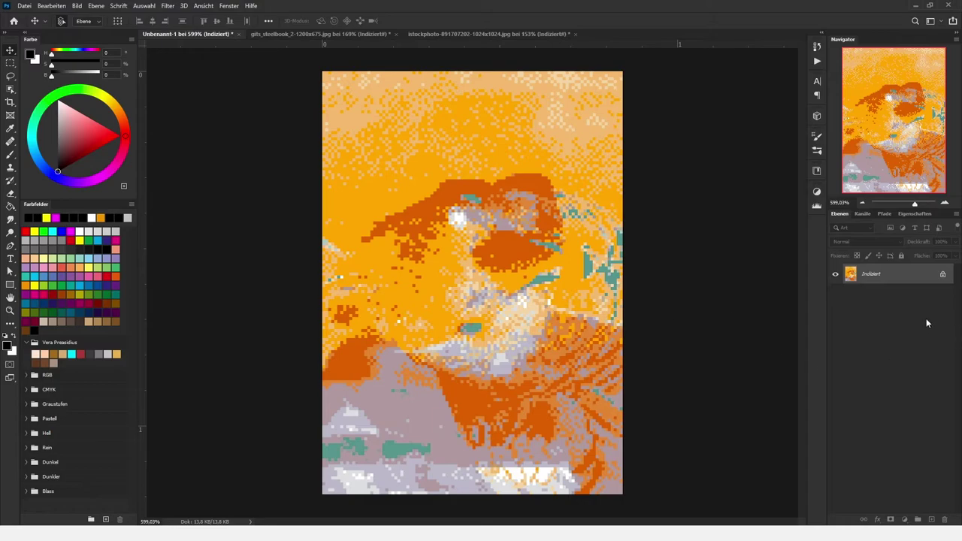
scroll(612, 256, "down", 2)
scroll(603, 95, "down", 2)
scroll(654, 259, "up", 3)
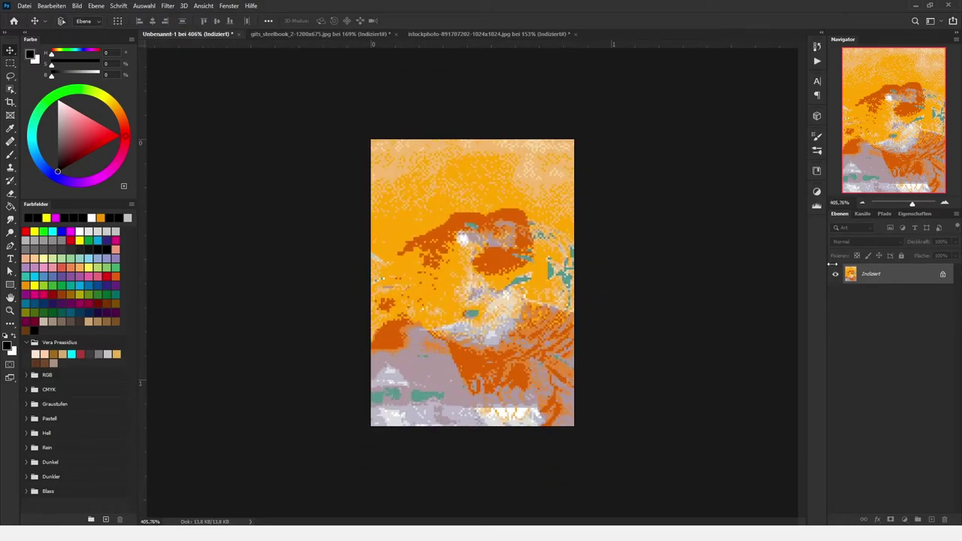
key("ctrl+z")
key("ctrl+z")
key("ctrl+z")
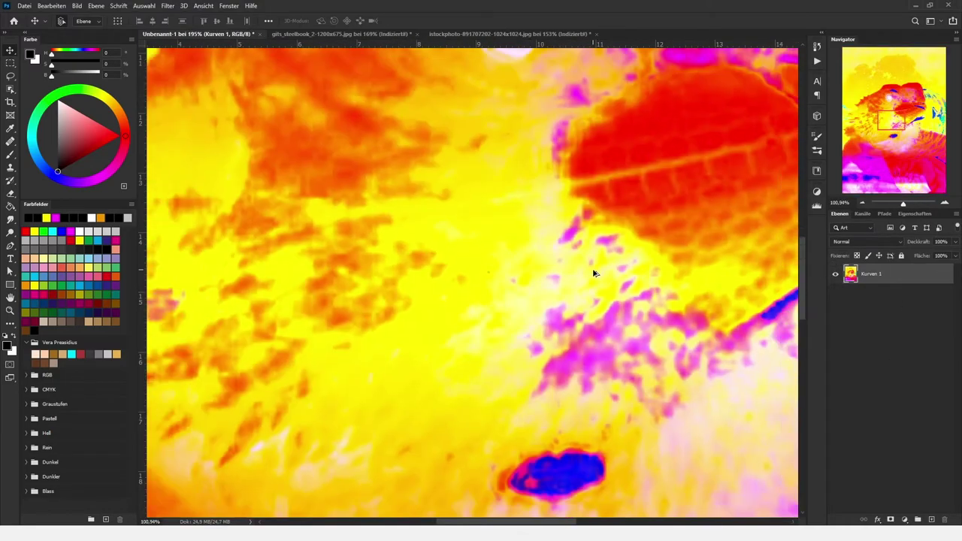
scroll(593, 272, "down", 6)
key("ctrl+t")
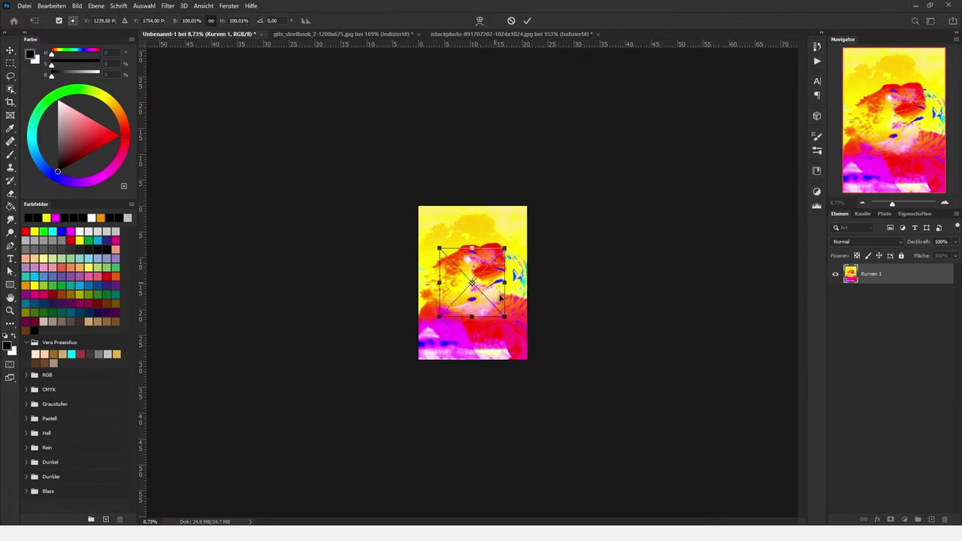
left_click_drag(516, 282, 589, 279)
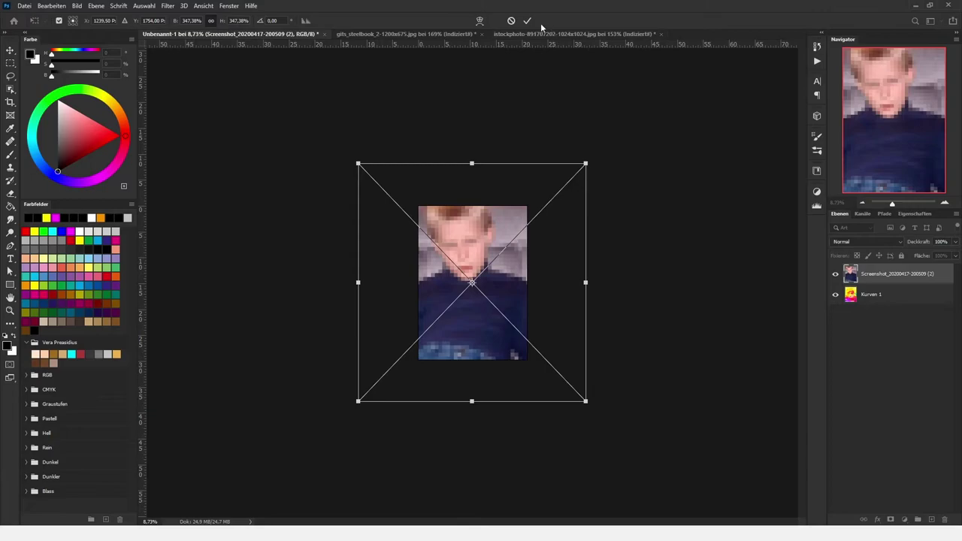
left_click(528, 20)
key("ctrl+plus")
key("ctrl+plus")
scroll(521, 284, "up", 1)
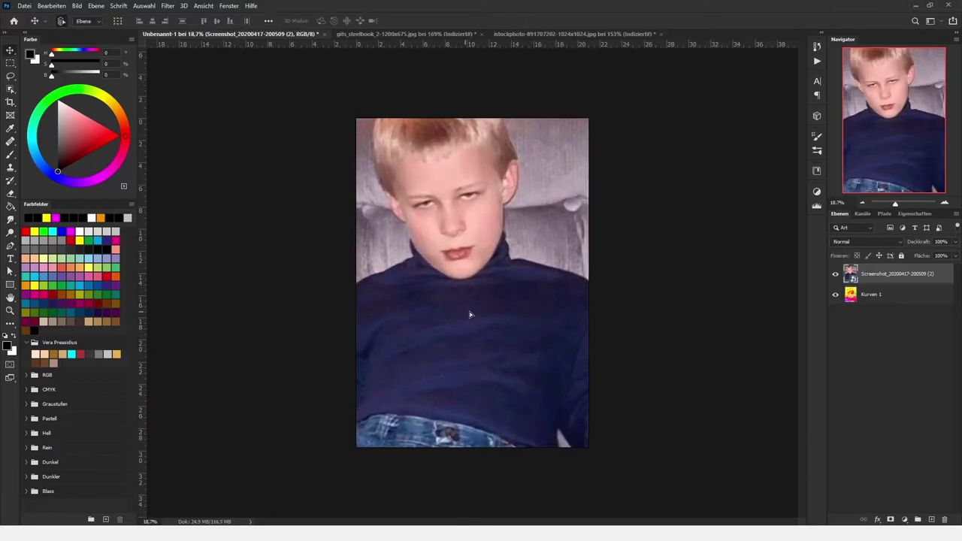
left_click_drag(466, 318, 488, 315)
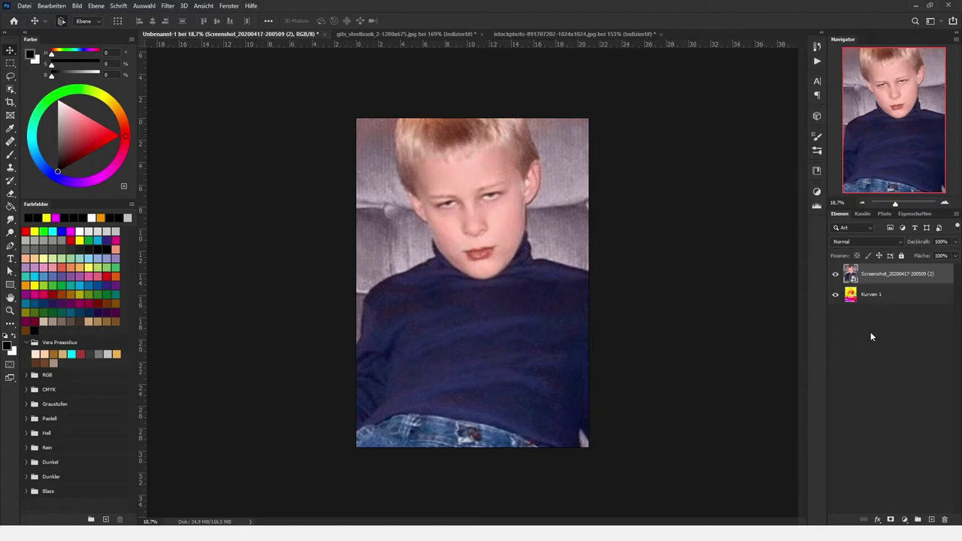
- Rasterize the boy photo layer and resize the image to 100 pixels wide
right_click(935, 280)
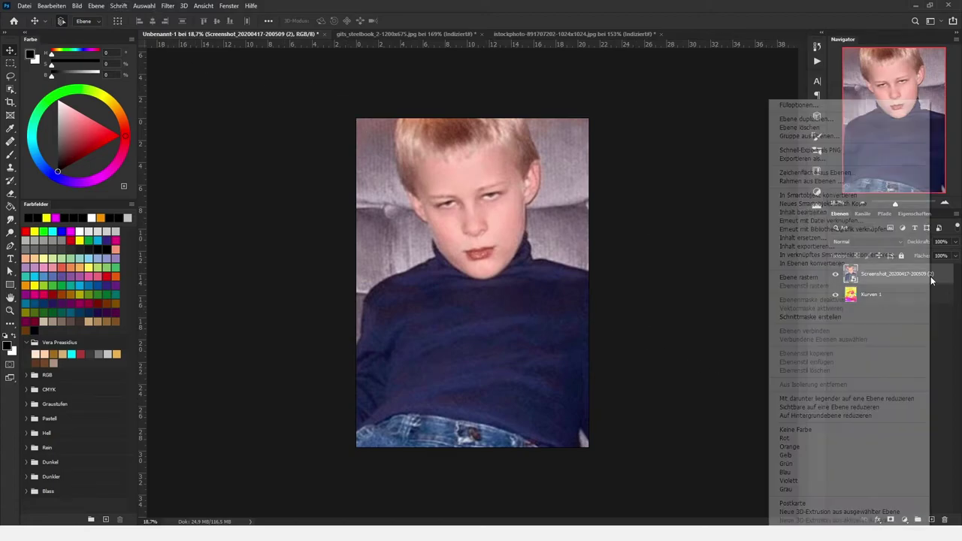
left_click(851, 279)
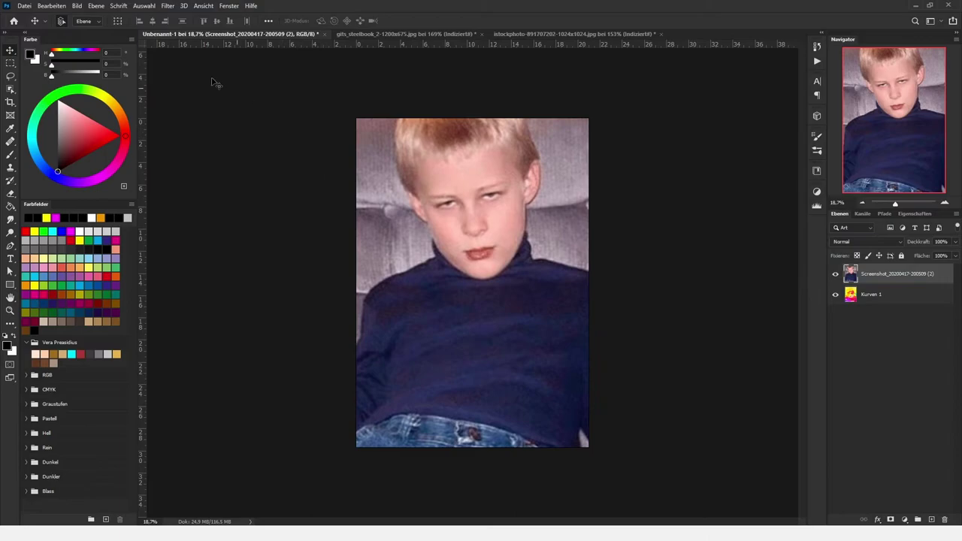
left_click(96, 6)
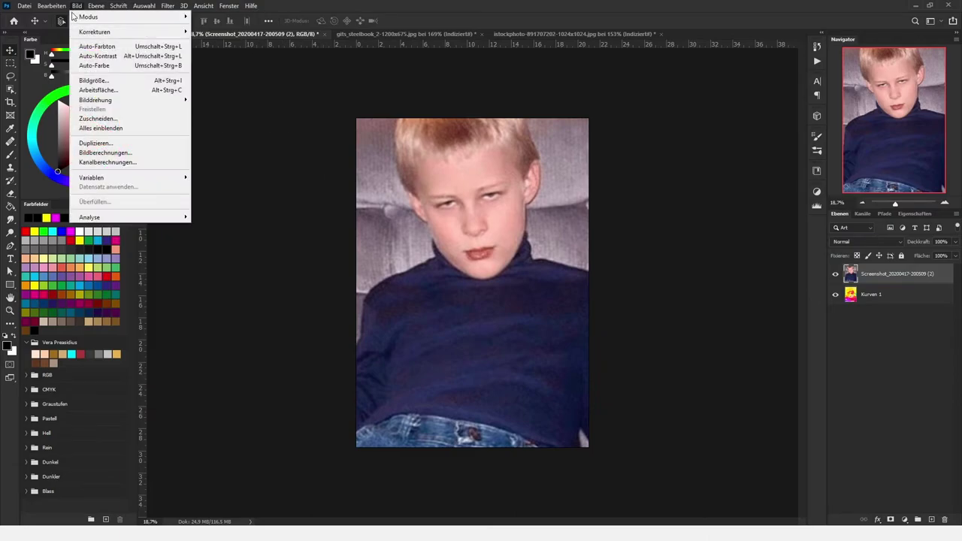
left_click(124, 82)
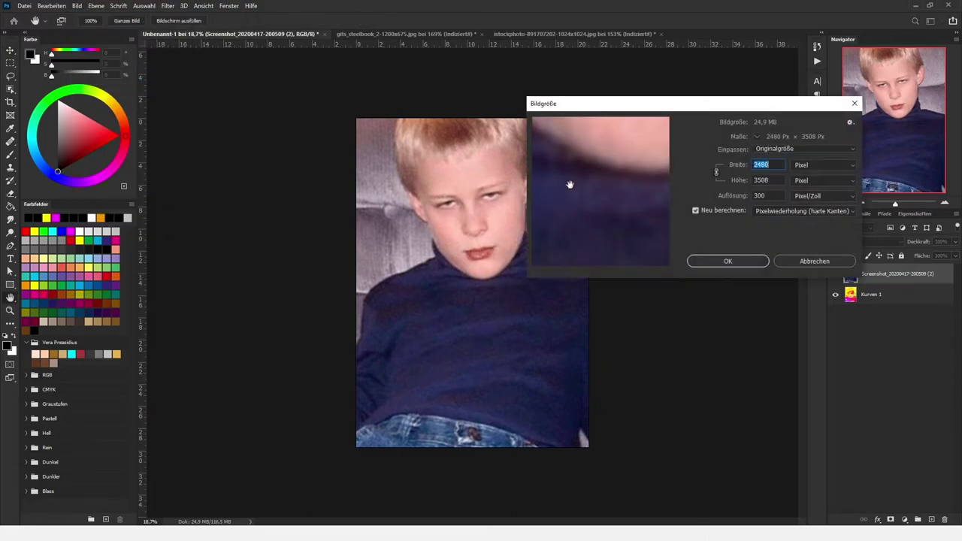
type("1")
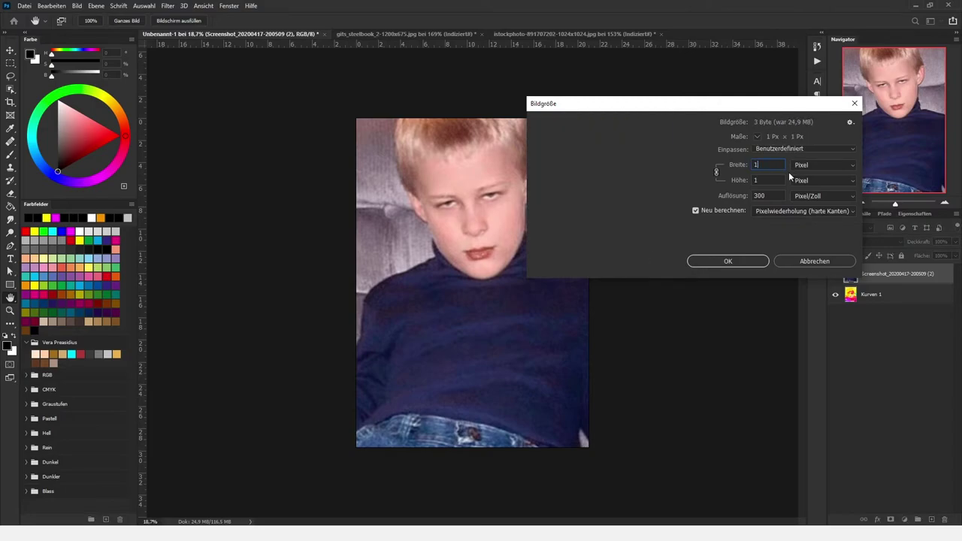
type("00")
left_click(755, 261)
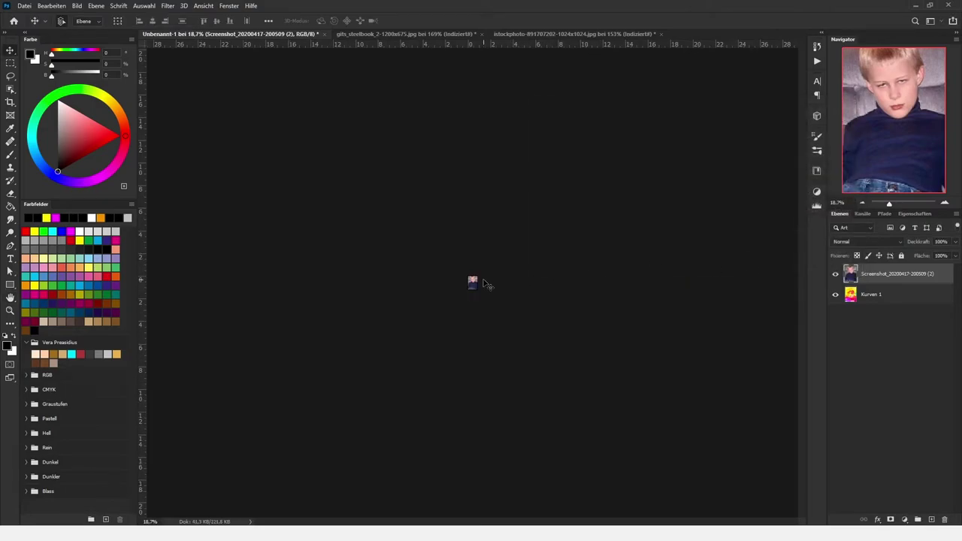
- Zoom in on the pixelated 100 × 141 px image and open the Bild menu
scroll(487, 282, "up", 2)
scroll(487, 281, "up", 3)
scroll(487, 281, "up", 2)
scroll(486, 281, "up", 3)
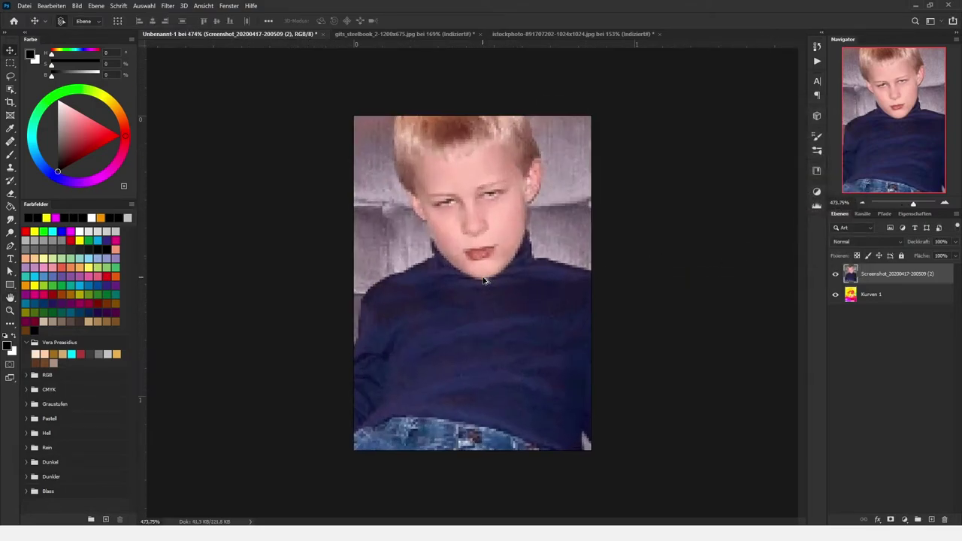
scroll(487, 281, "up", 2)
left_click(78, 6)
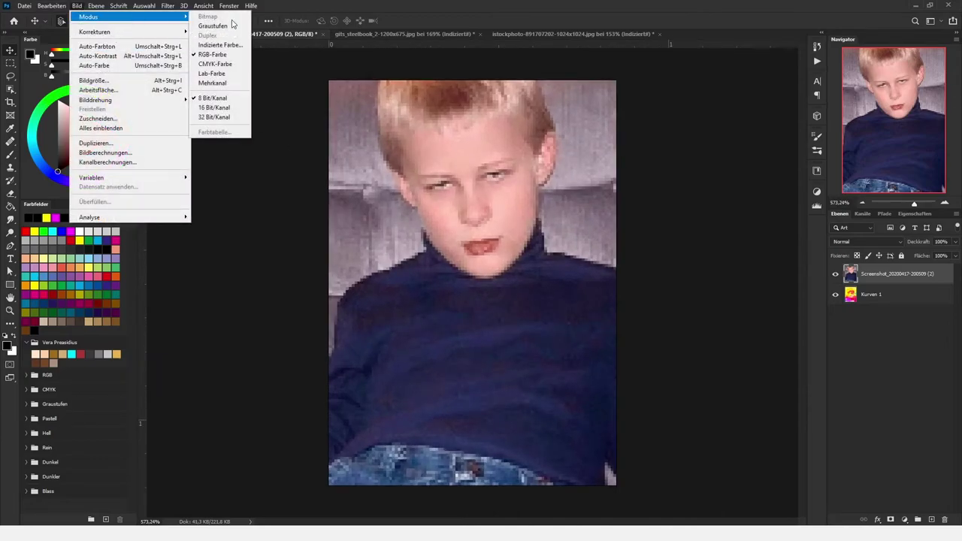
mouse_move(130, 17)
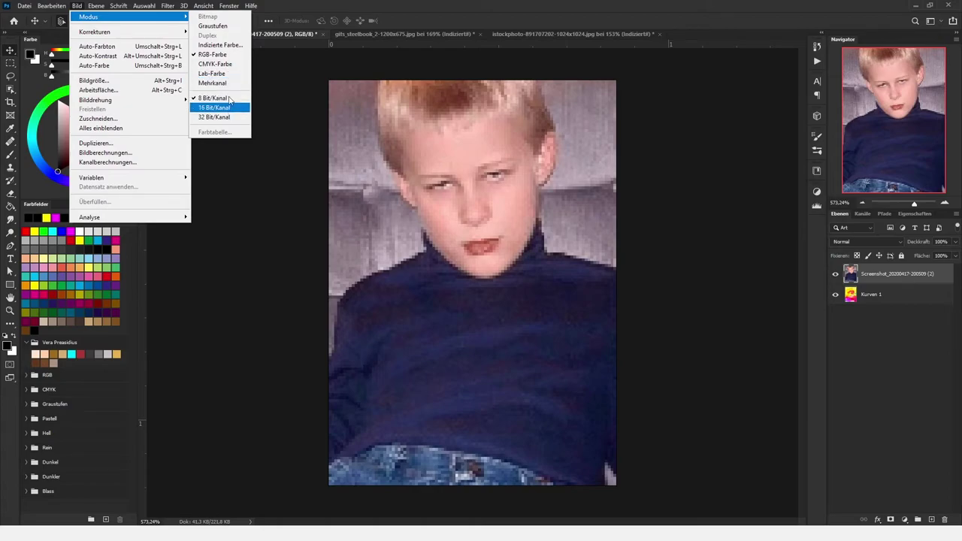
- Flatten the image for Indizierte Farbe and load motoko.ACT as a Benutzerdefiniert palette
left_click(236, 46)
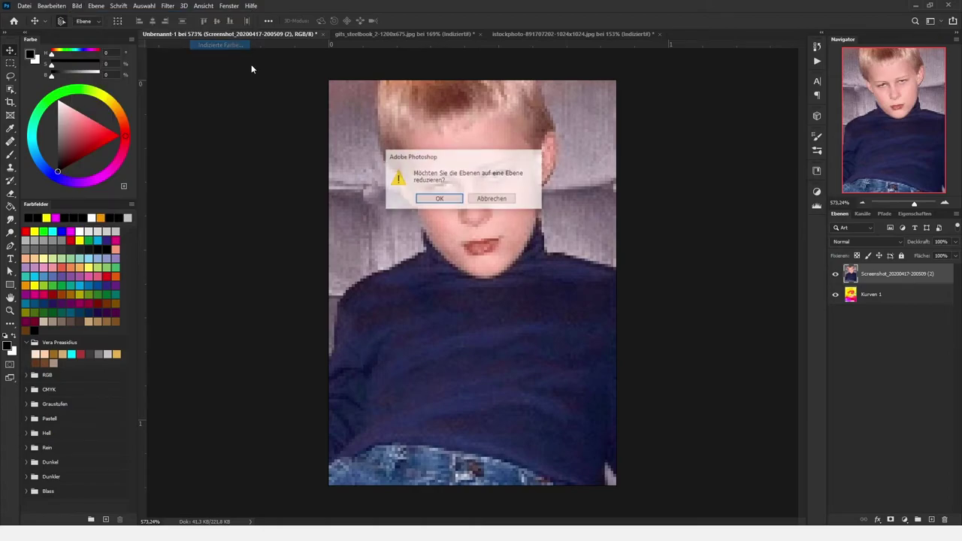
left_click(449, 200)
left_click(766, 117)
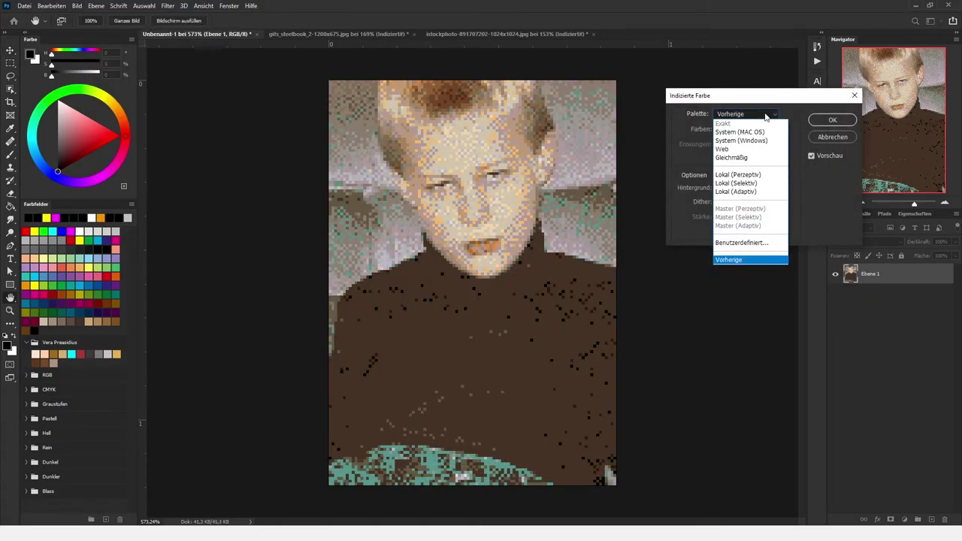
left_click(753, 243)
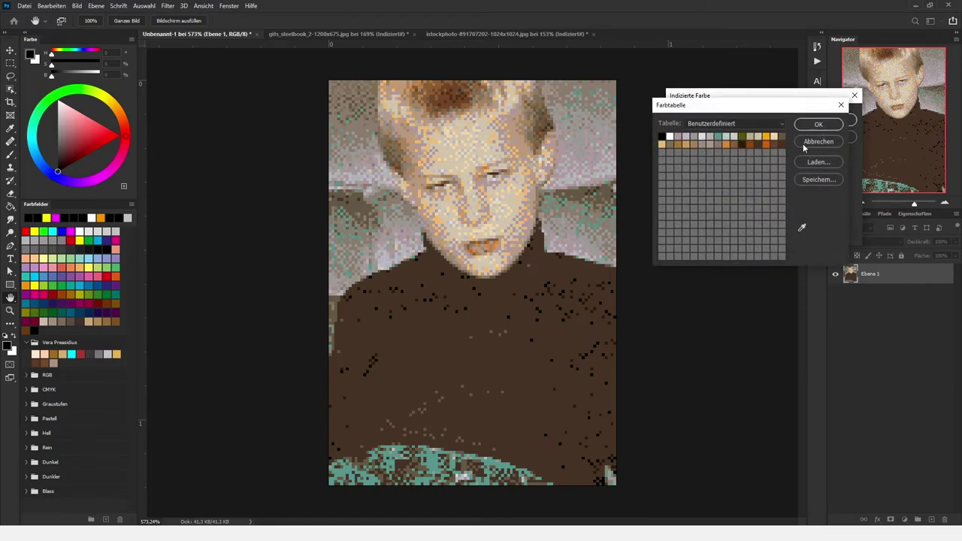
left_click(819, 159)
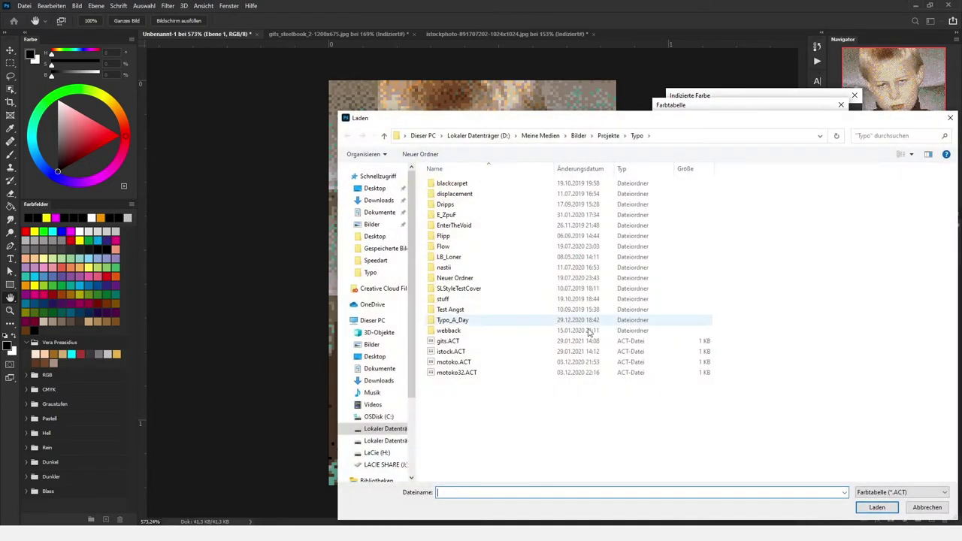
left_click(496, 361)
left_click(872, 508)
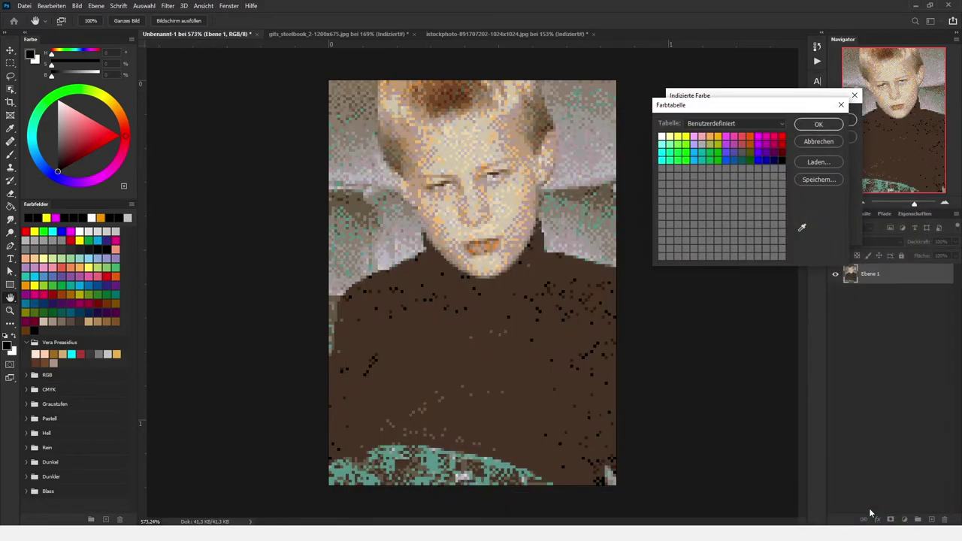
- Replace the custom colour table with the gits.ACT palette
left_click(779, 126)
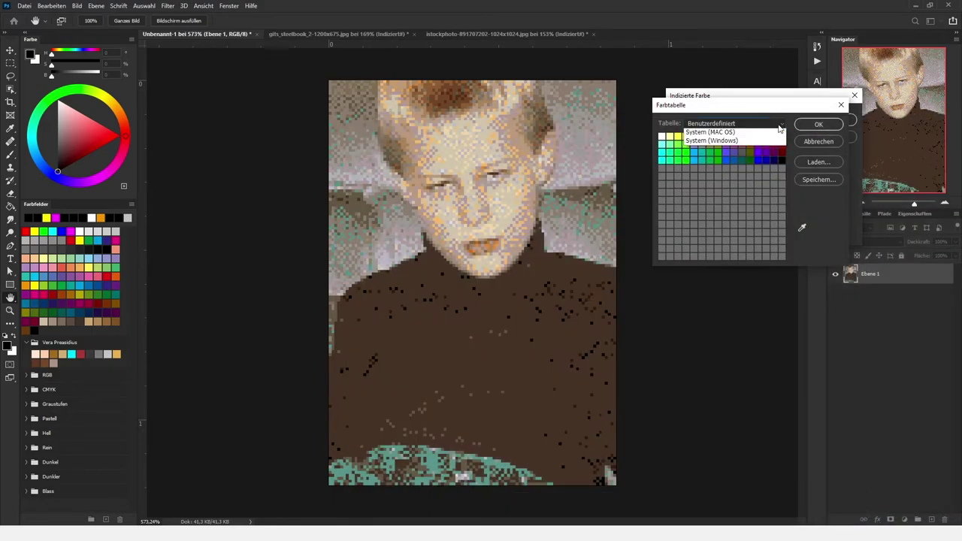
left_click(827, 165)
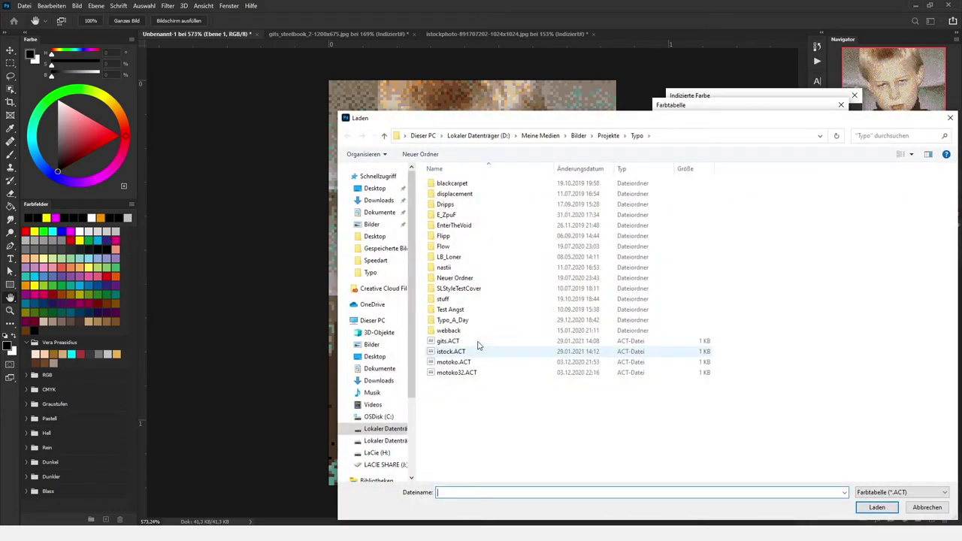
left_click(478, 342)
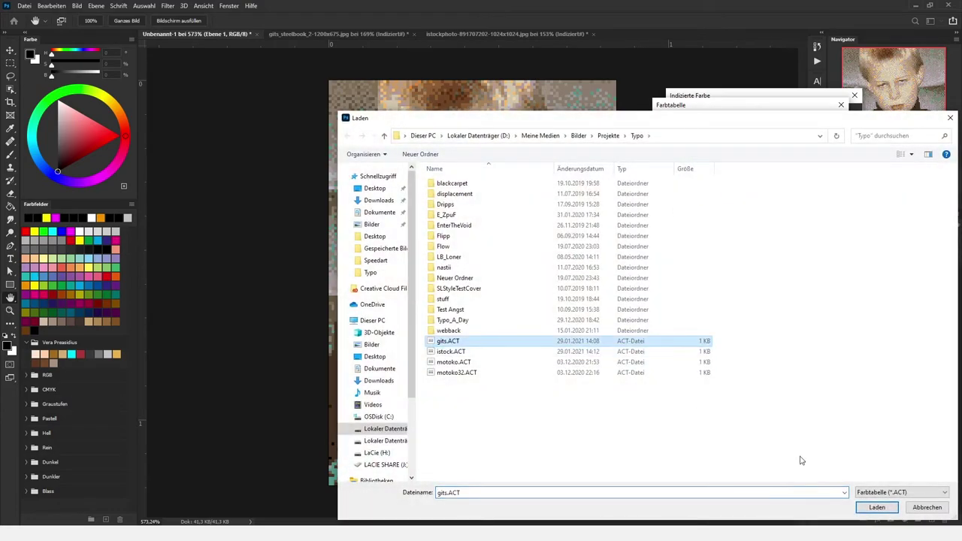
left_click(872, 508)
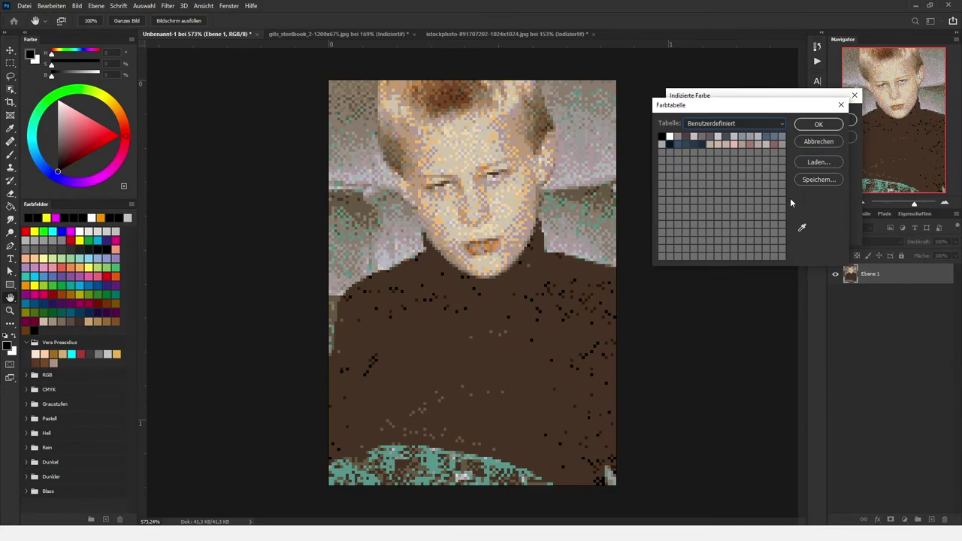
- Accept the loaded gits colour table and set the dither method to Diffusion
left_click(823, 124)
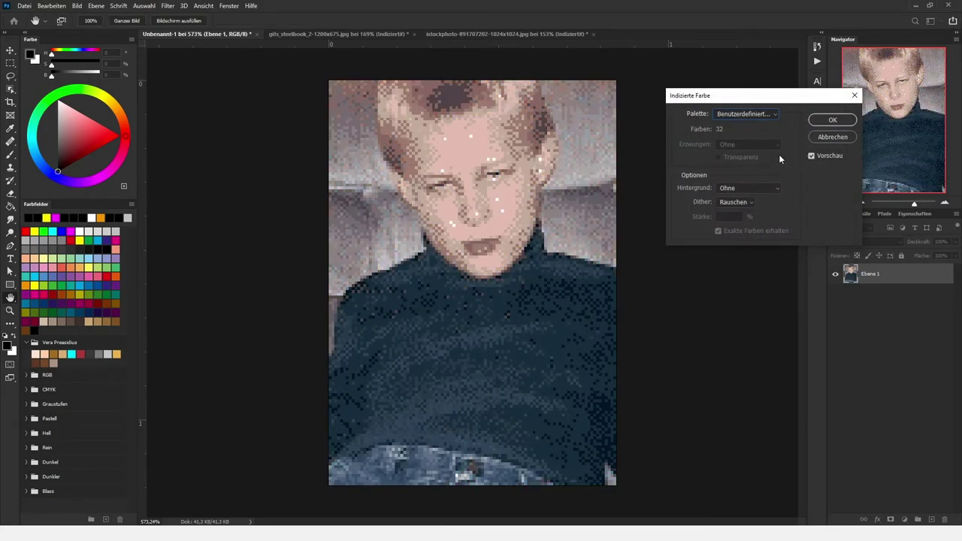
left_click(744, 201)
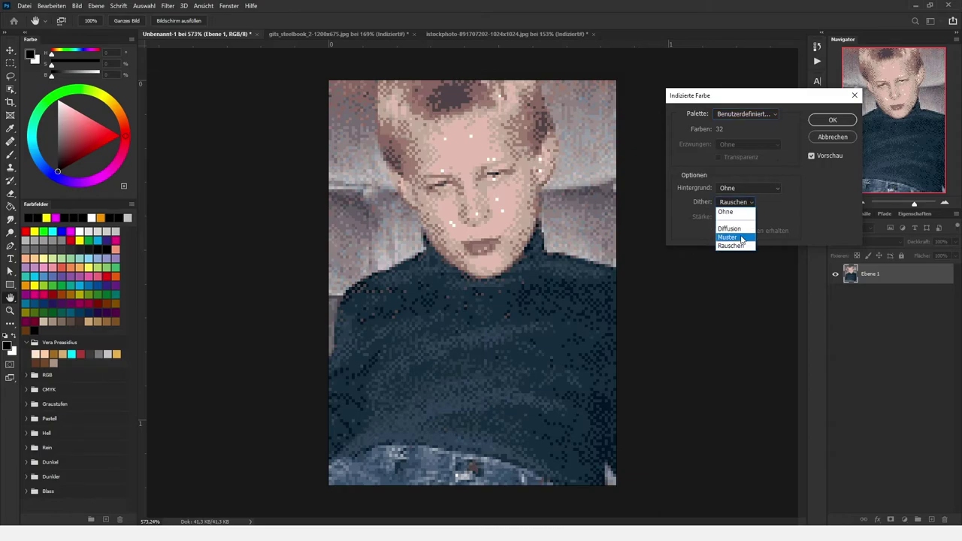
left_click(741, 238)
left_click(746, 203)
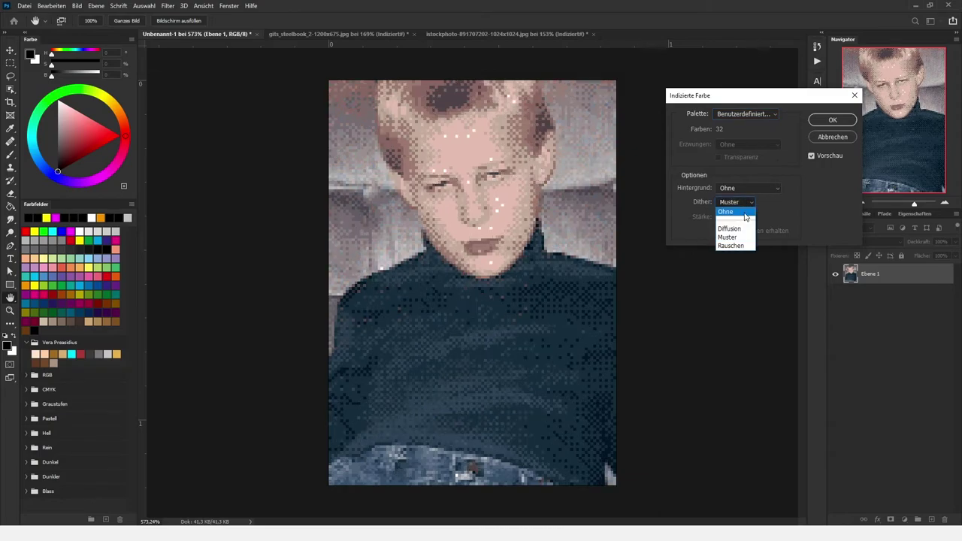
left_click(740, 226)
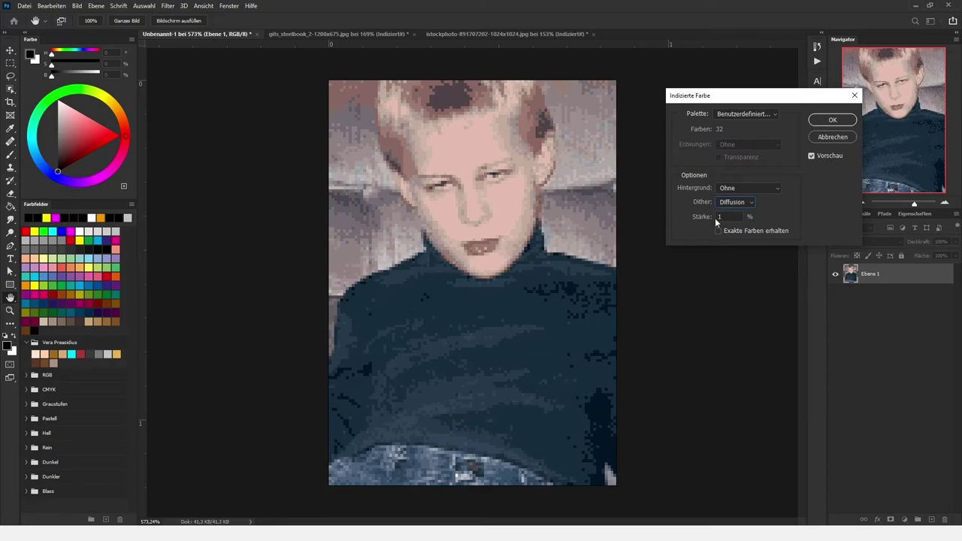
- Set the dither strength to 69% and apply the Indexed Color conversion
double_click(720, 216)
type("69")
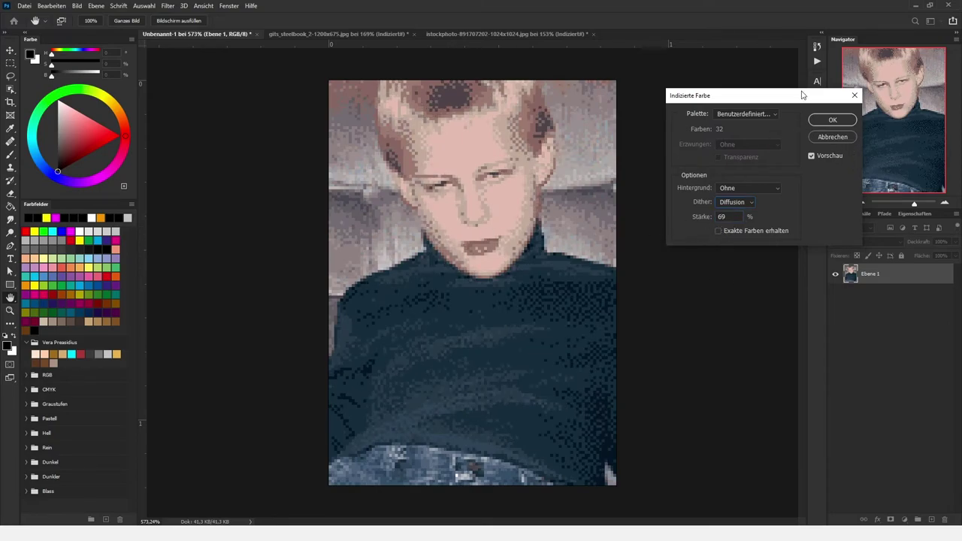
left_click_drag(770, 99, 731, 94)
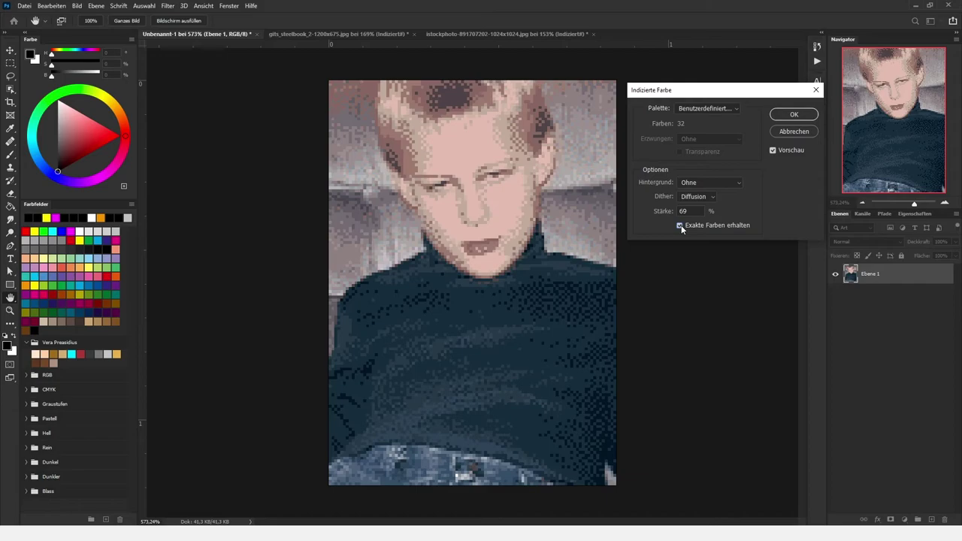
left_click(794, 113)
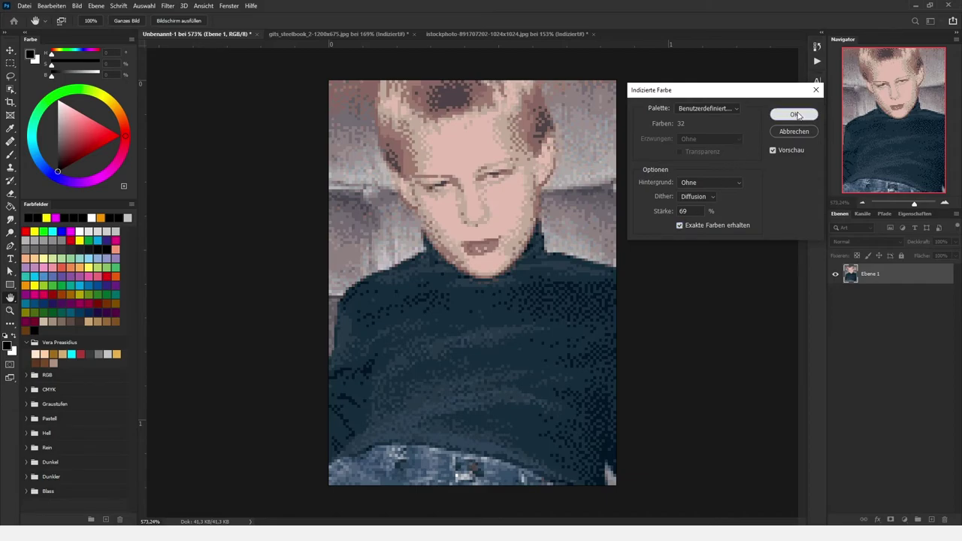
scroll(529, 241, "down", 3)
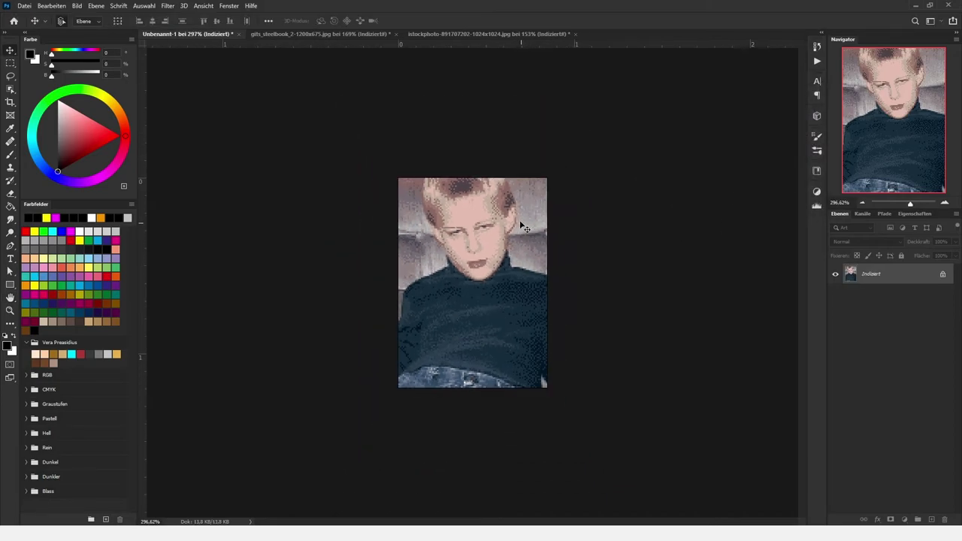
scroll(519, 226, "down", 3)
scroll(515, 225, "up", 3)
scroll(508, 227, "up", 3)
scroll(507, 226, "up", 3)
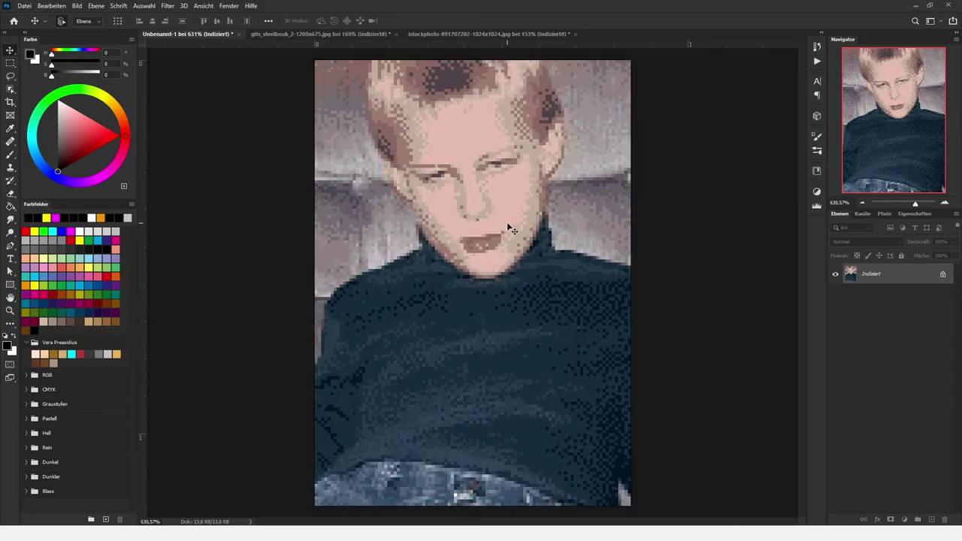
scroll(504, 214, "up", 1)
scroll(503, 214, "down", 5)
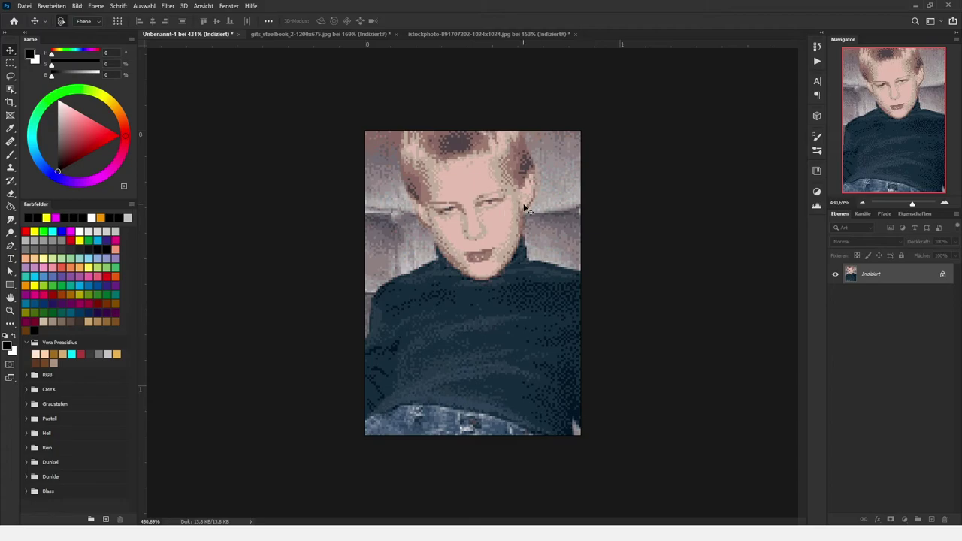
scroll(486, 229, "up", 3)
scroll(487, 230, "up", 2)
scroll(488, 225, "up", 1)
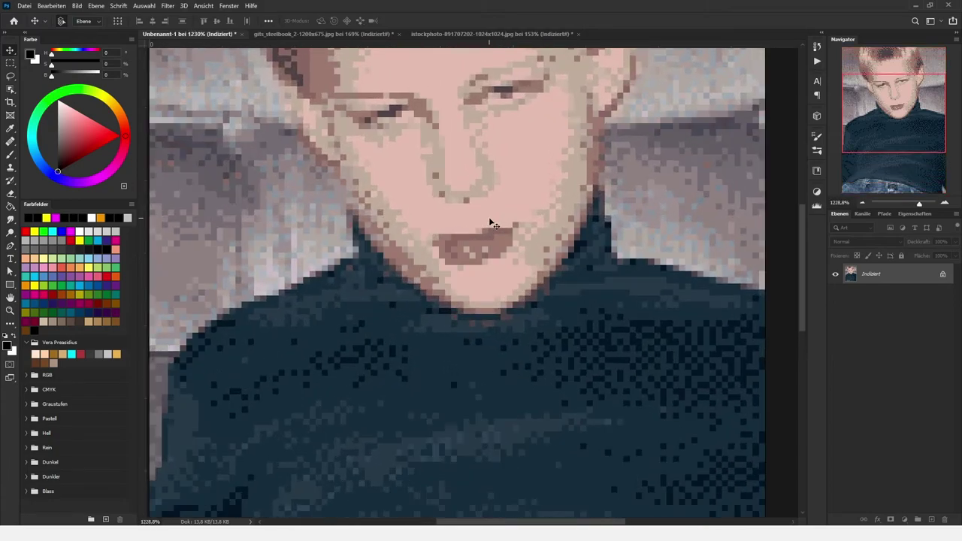
scroll(530, 252, "down", 5)
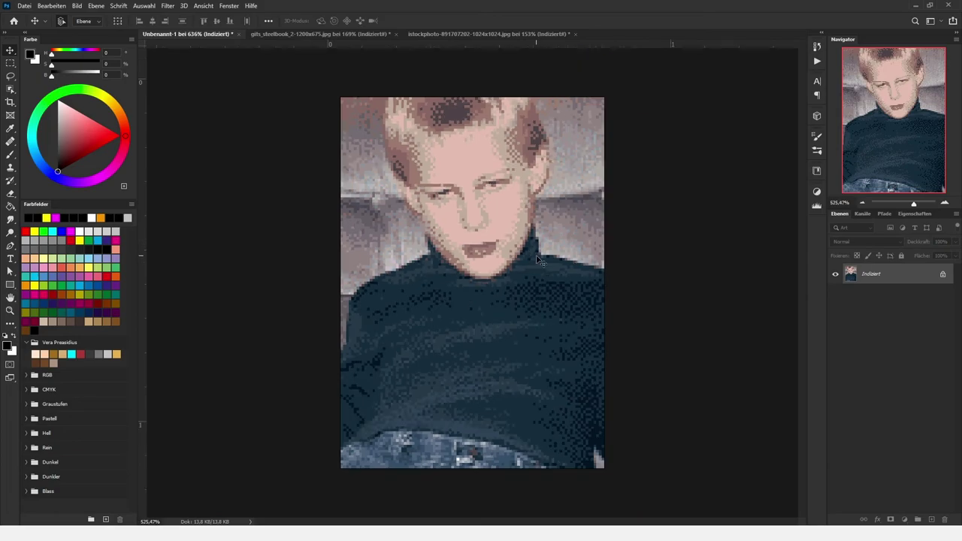